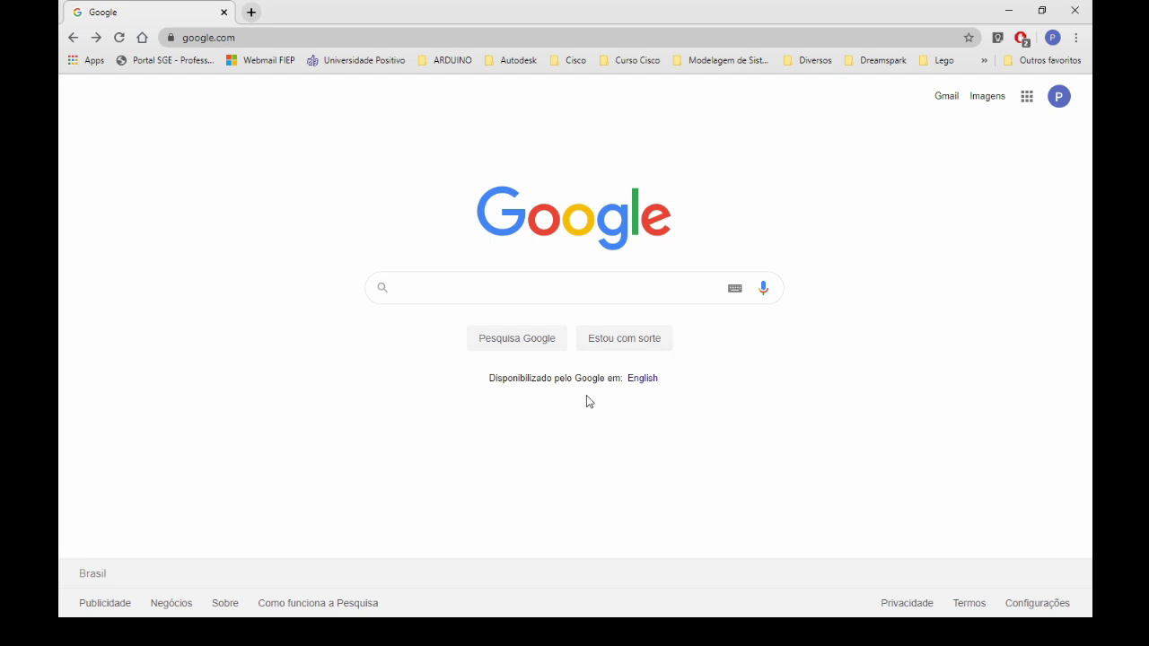
# Search Google for 'download mysql' by picking the autocomplete suggestion.
pyautogui.click(441, 292)
pyautogui.write('dow')
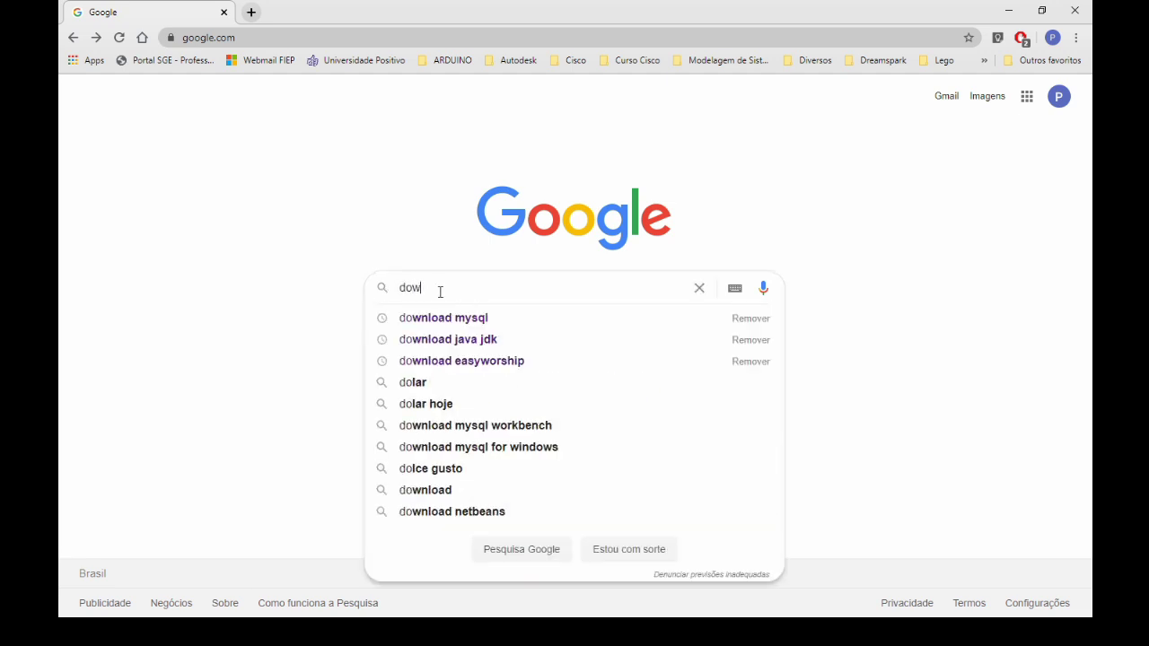
pyautogui.click(473, 327)
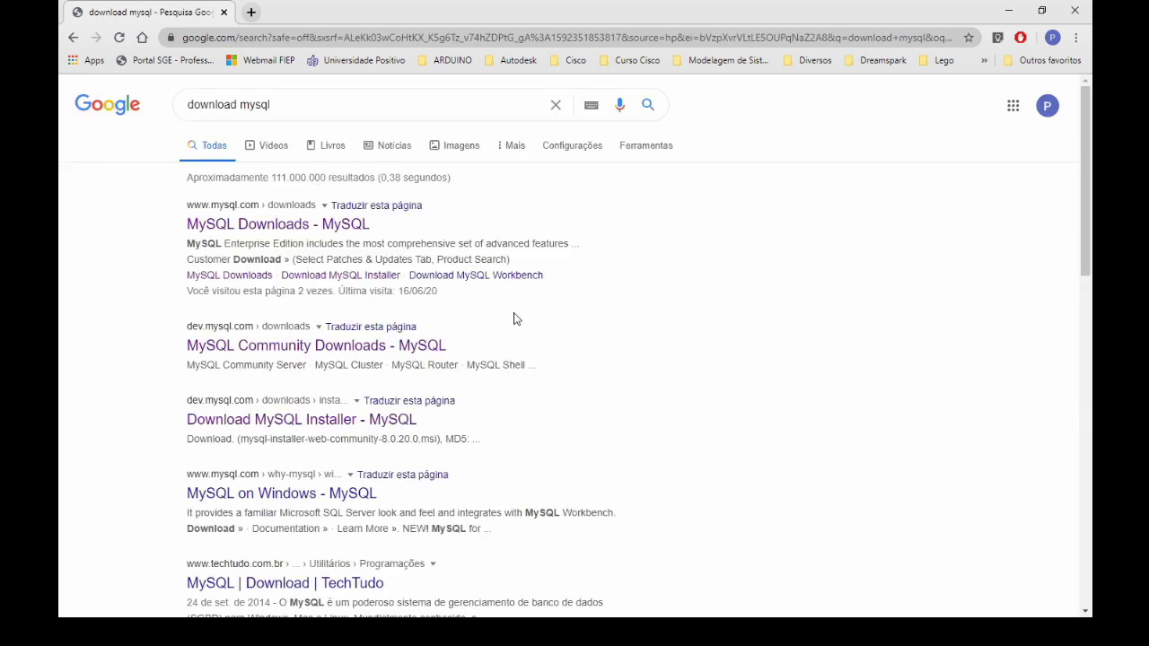
# Open the 'MySQL Downloads - MySQL' result and go to MySQL Community (GPL) Downloads.
pyautogui.click(265, 224)
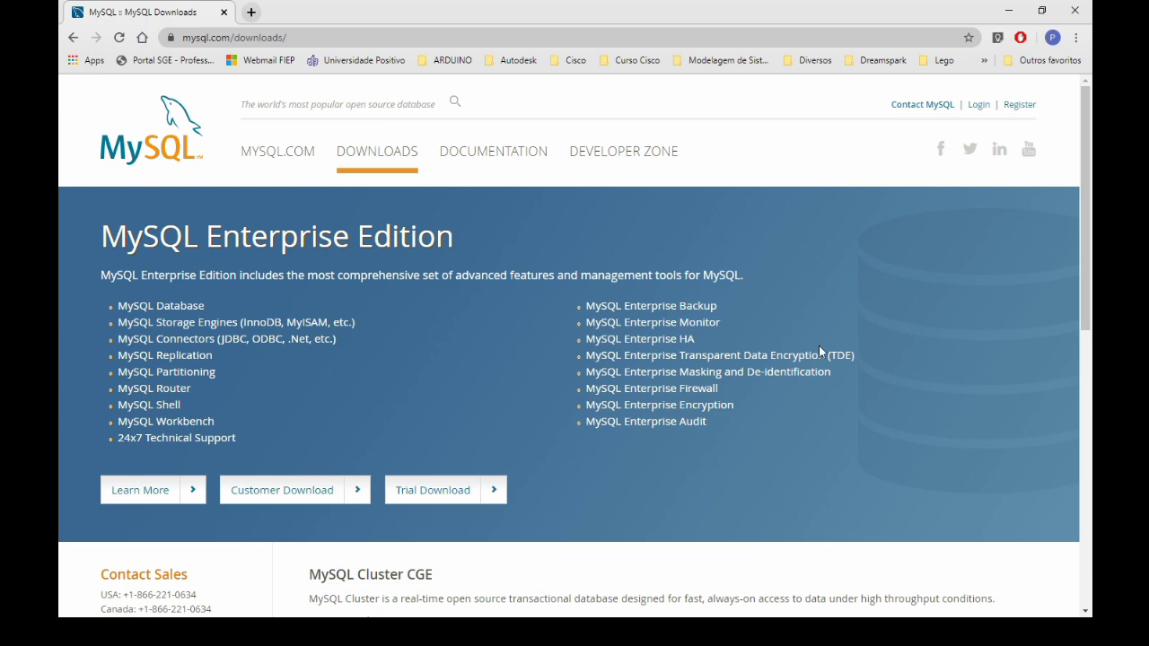
pyautogui.scroll(-6, 881, 382)
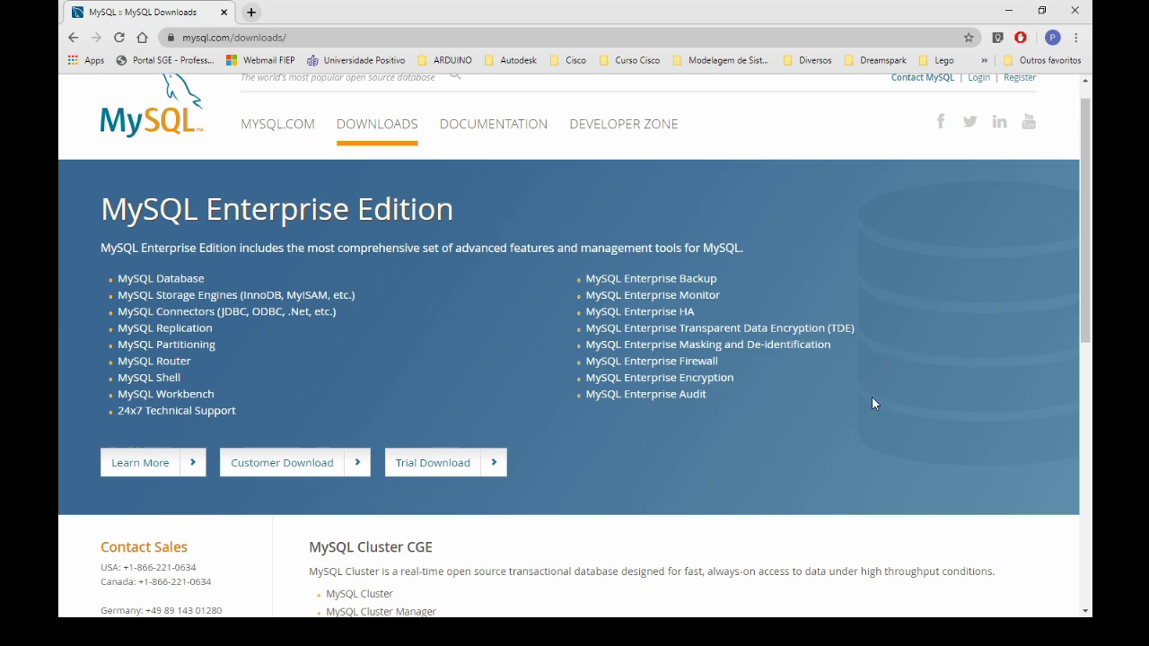
pyautogui.scroll(3, 881, 395)
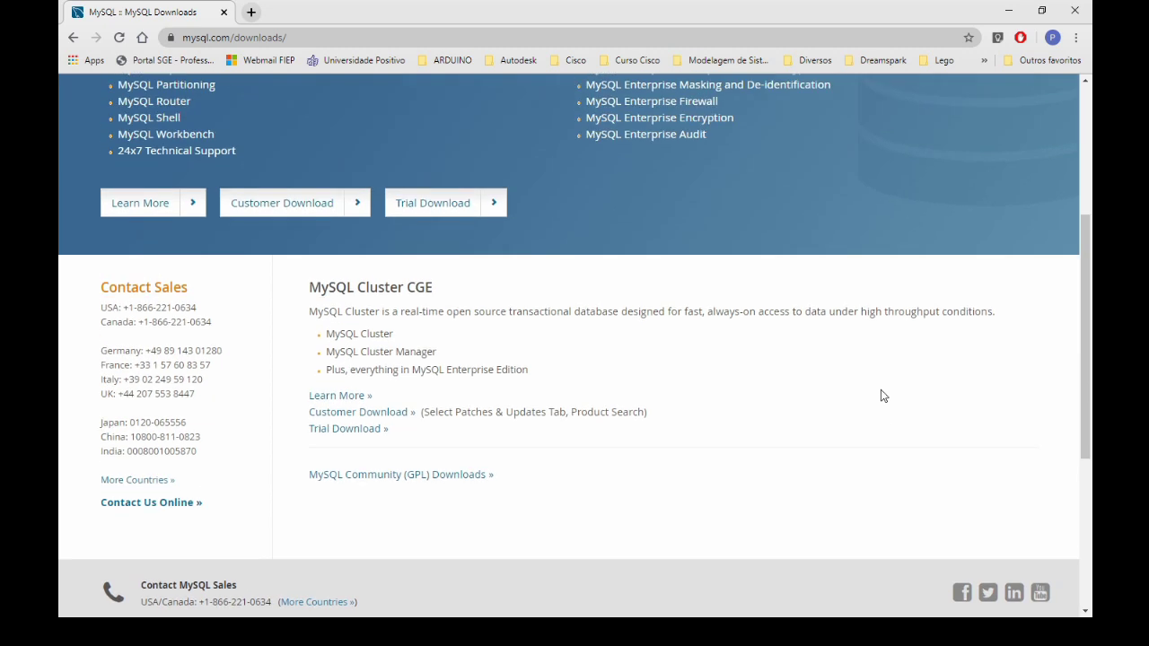
pyautogui.click(380, 477)
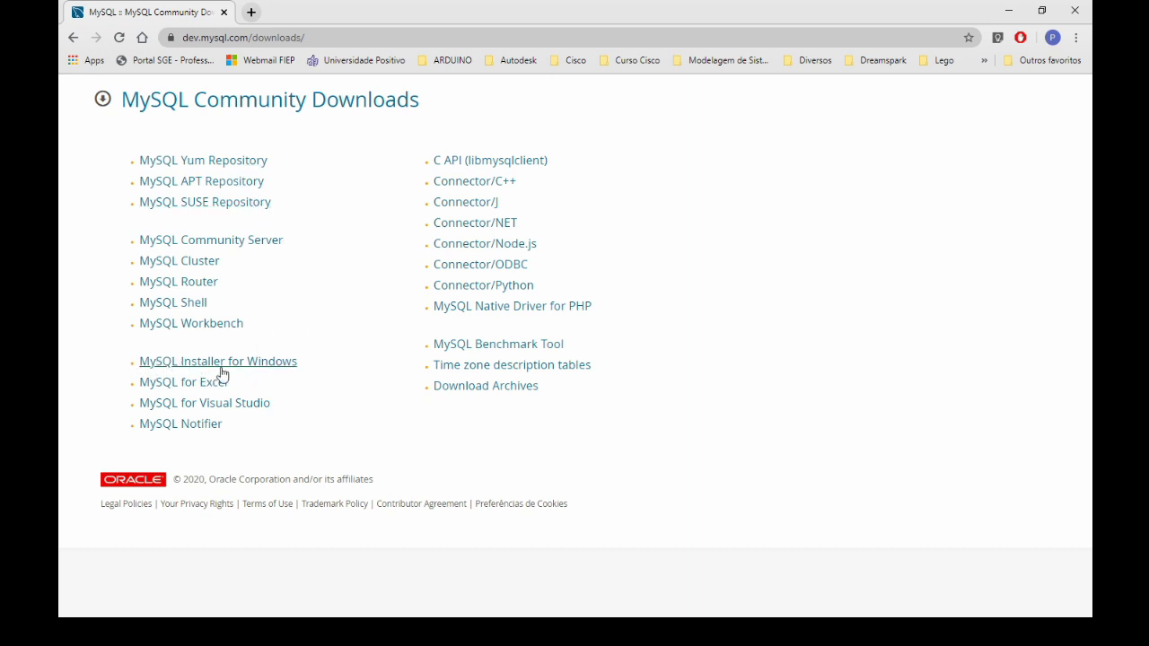
# Open the MySQL Installer for Windows download page for version 8.0.20.
pyautogui.click(257, 363)
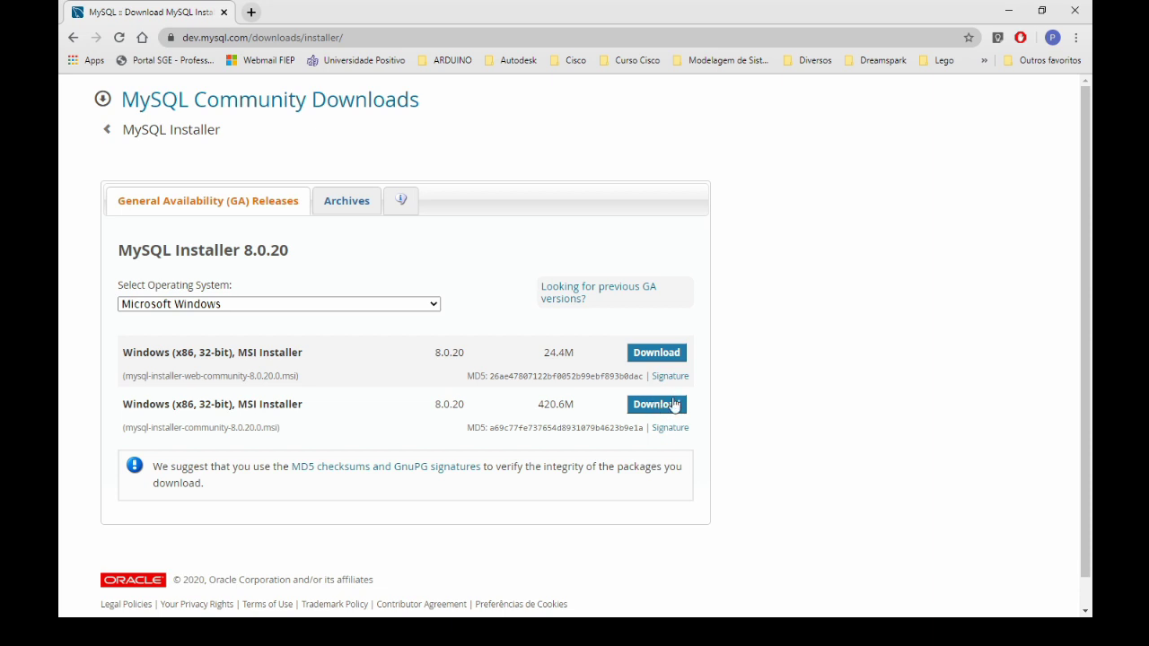
# Download the 420.6M MSI installer without signing in to an Oracle account.
pyautogui.click(661, 410)
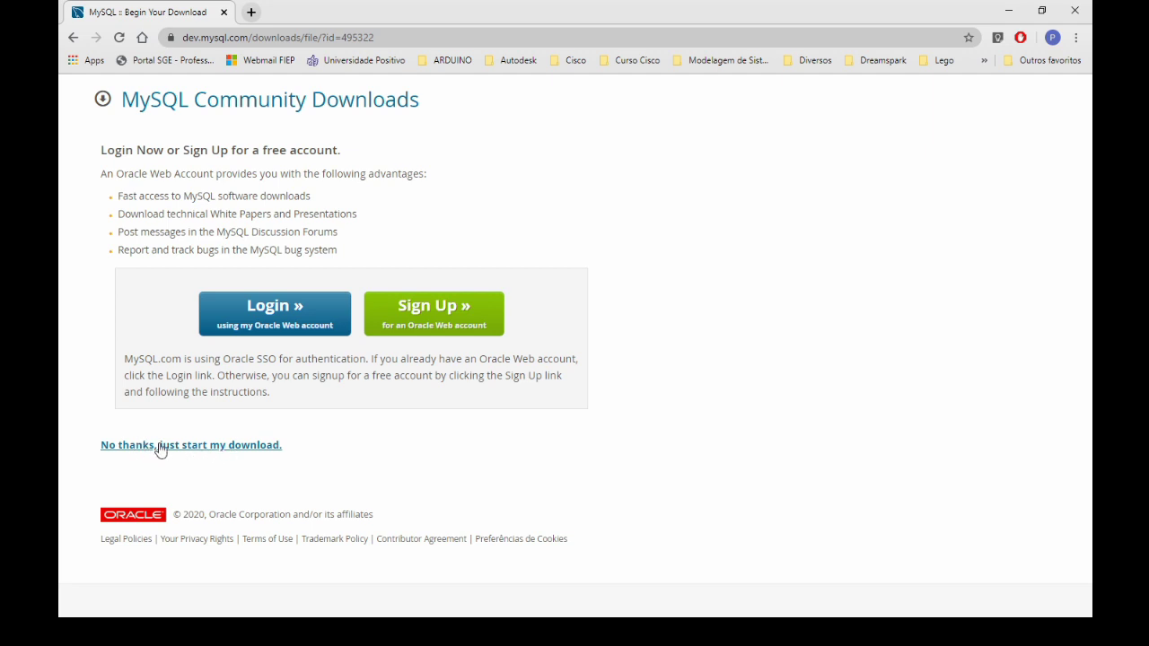
pyautogui.click(185, 447)
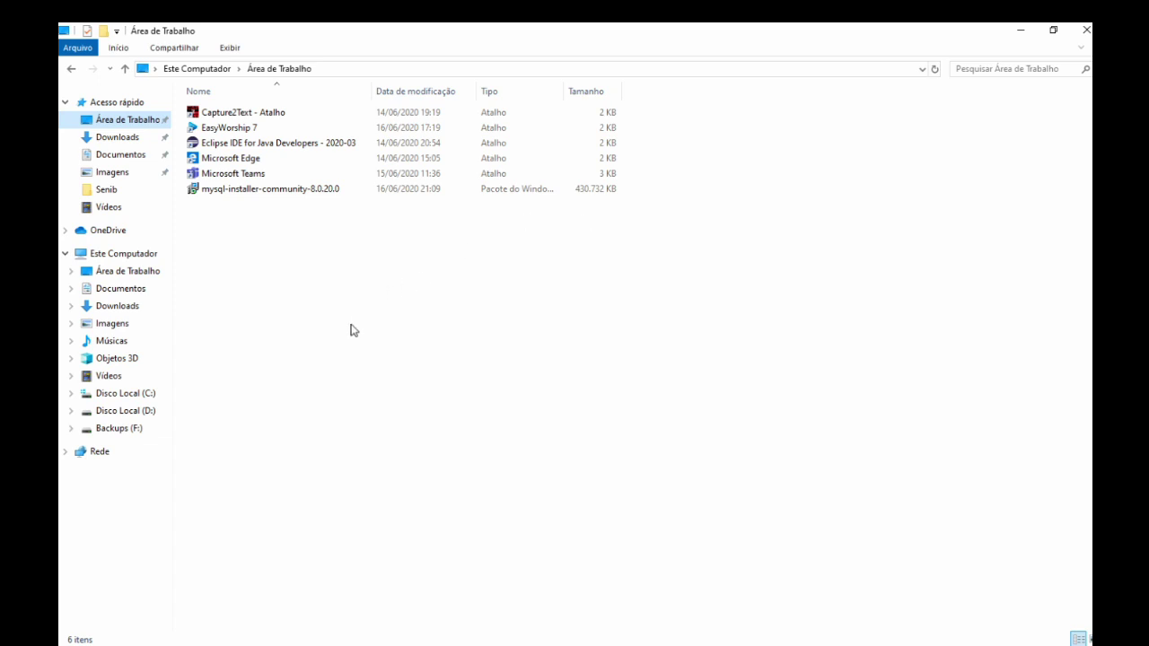
# Run mysql-installer-community-8.0.20.0 and continue with the Developer Default setup type.
pyautogui.doubleClick(289, 191)
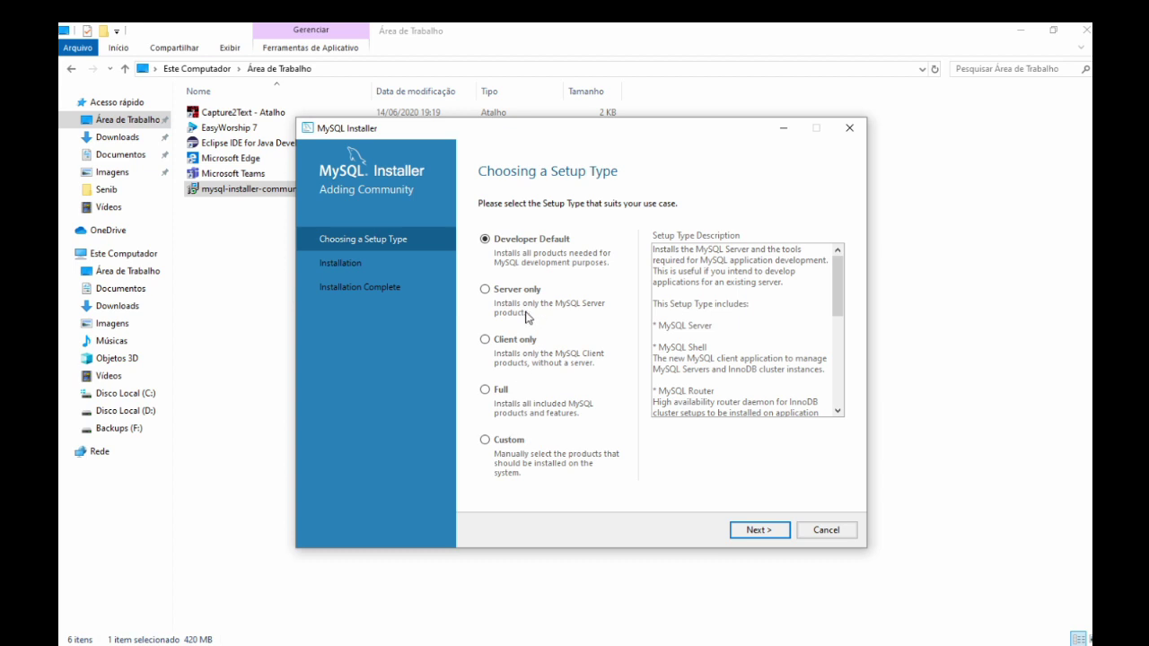
pyautogui.click(755, 530)
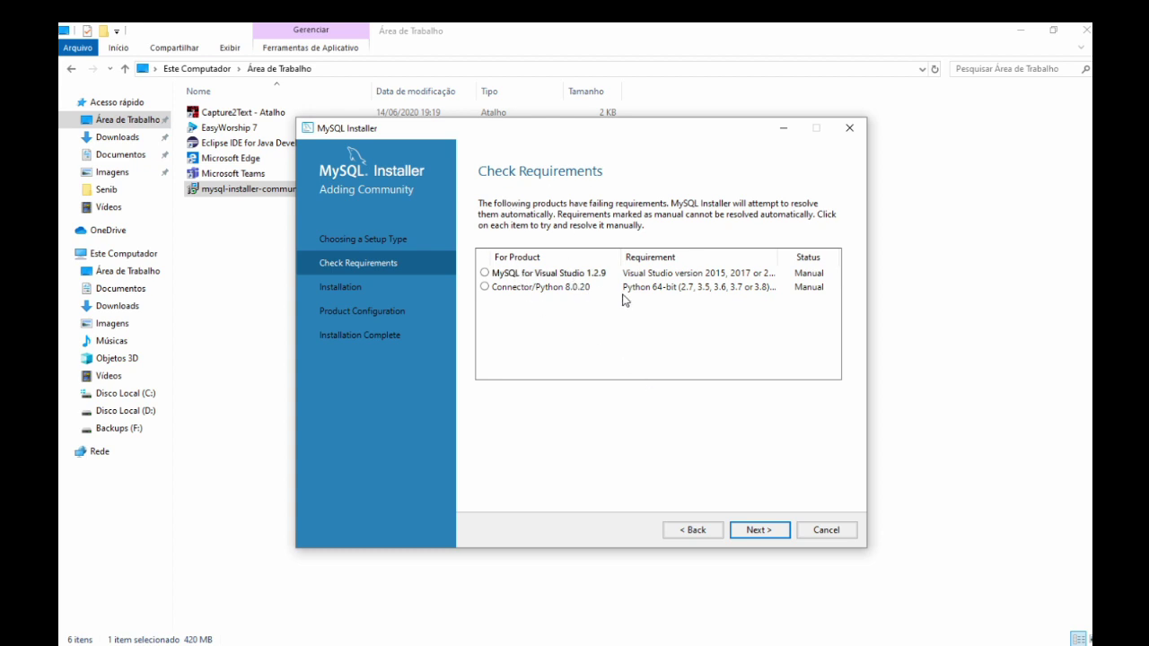
# Read the MySQL for Visual Studio and Connector/Python requirement details, then try to continue.
pyautogui.click(524, 277)
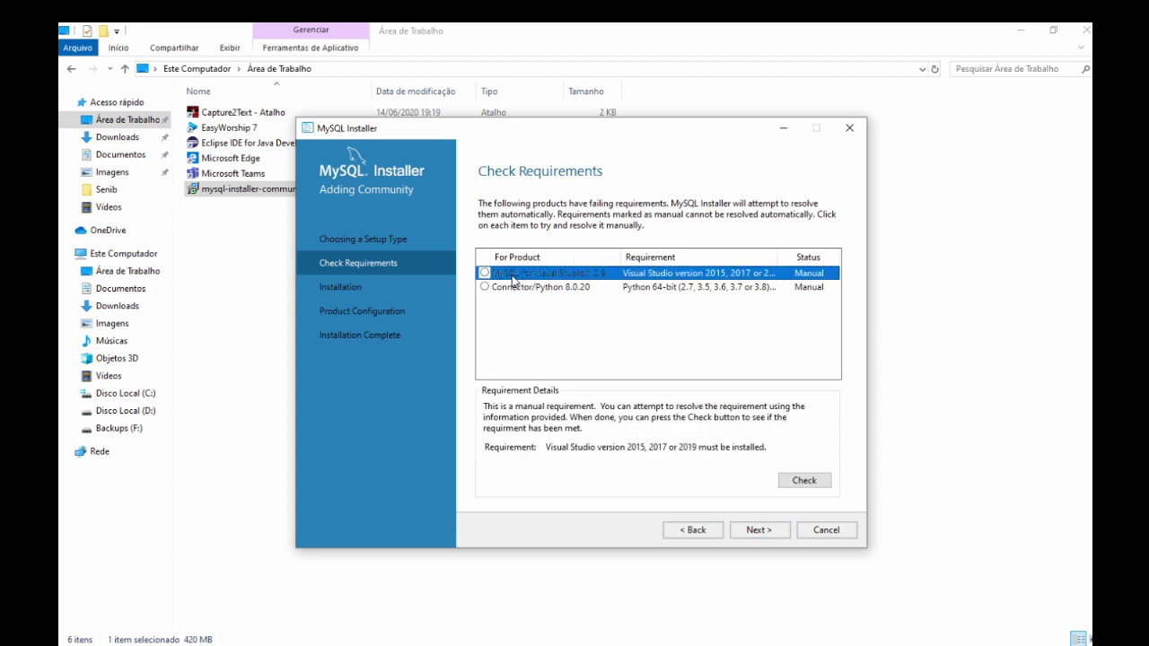
pyautogui.click(525, 288)
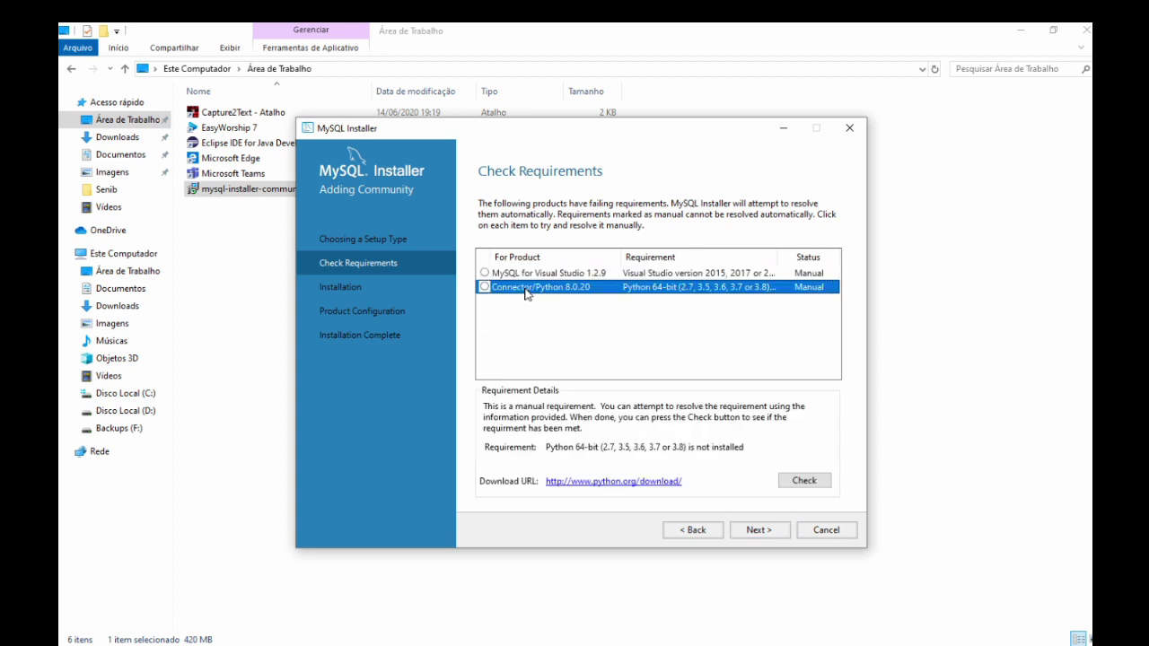
pyautogui.click(575, 316)
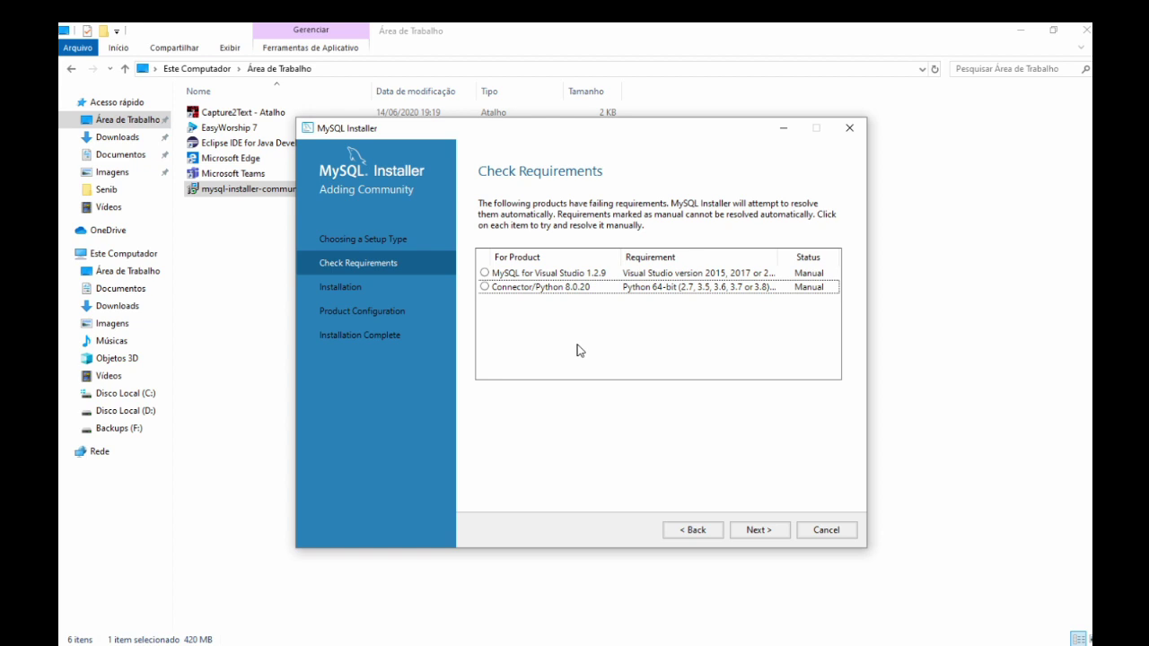
pyautogui.click(559, 289)
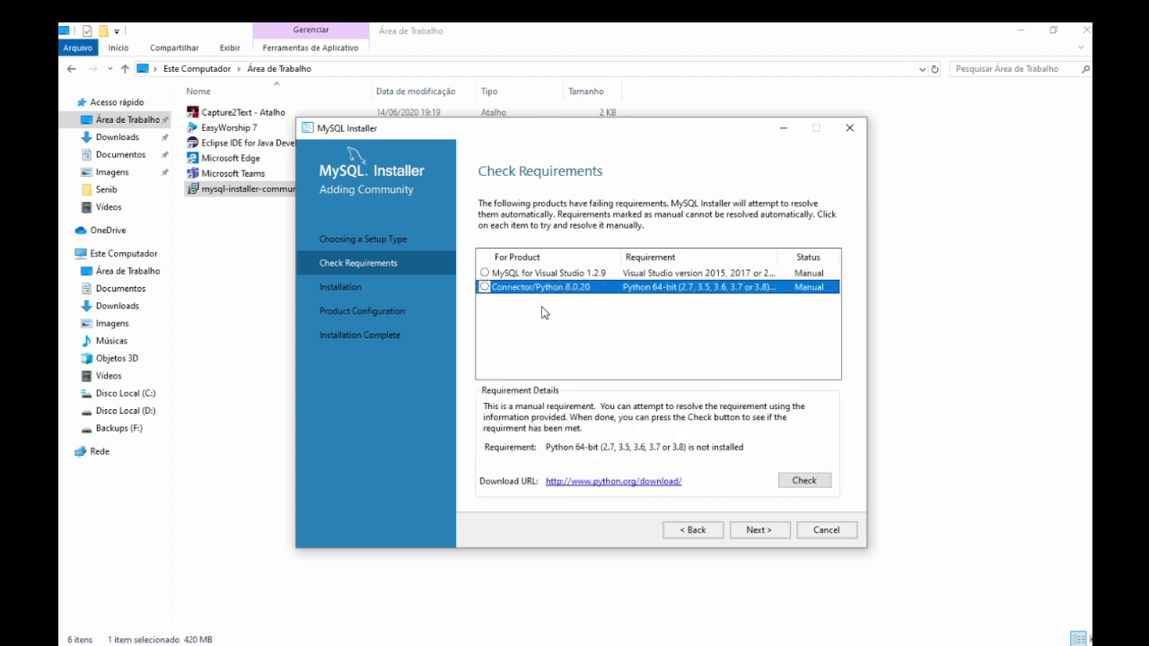
pyautogui.click(543, 313)
pyautogui.click(525, 274)
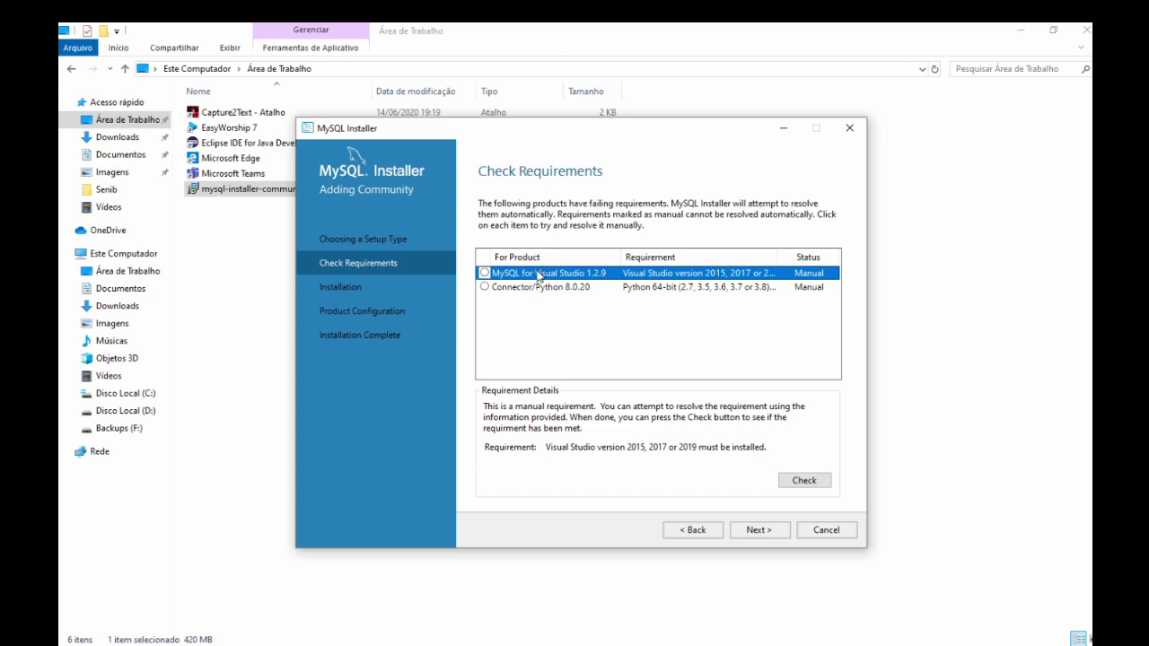
pyautogui.click(524, 287)
pyautogui.click(522, 274)
pyautogui.click(524, 287)
pyautogui.click(528, 305)
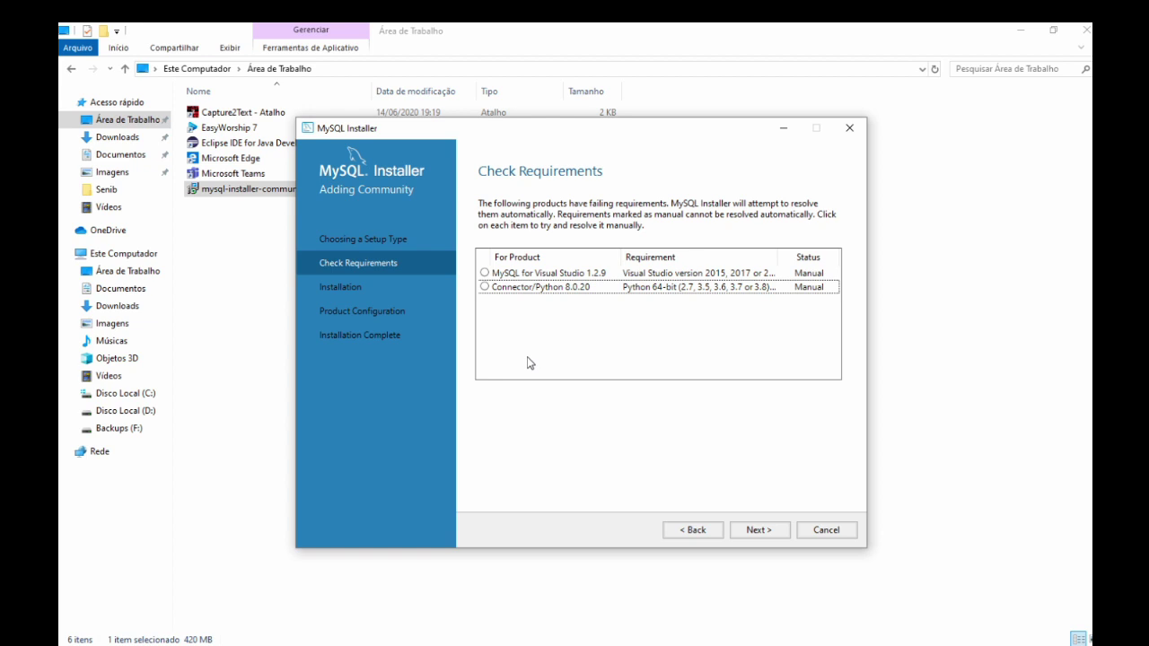
pyautogui.click(576, 292)
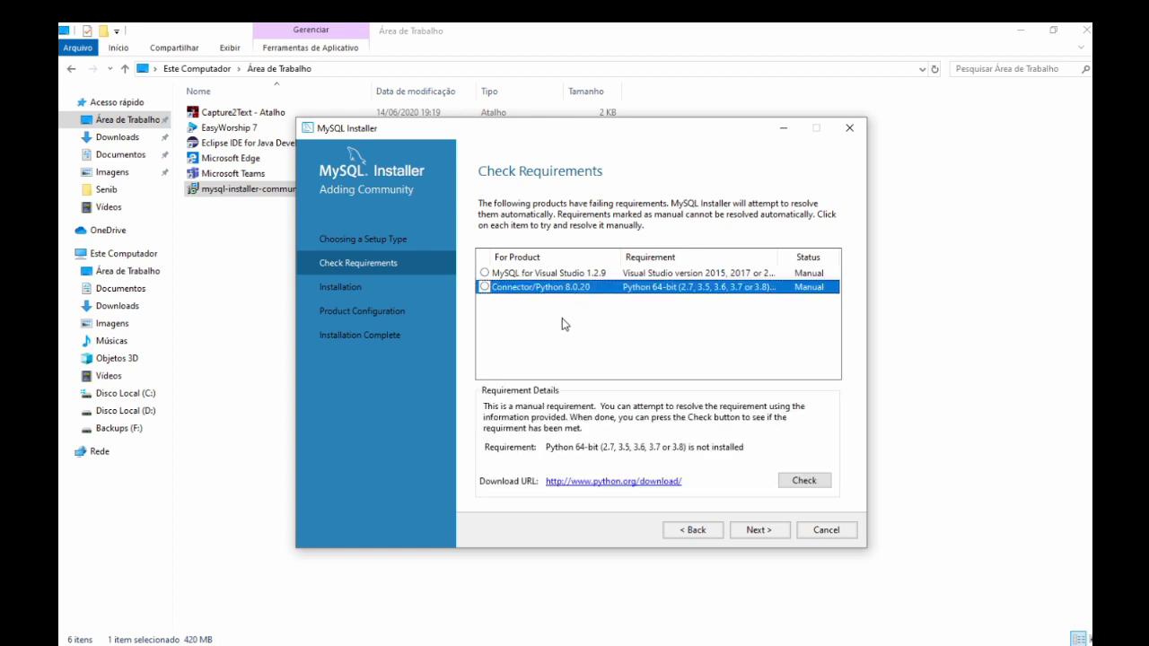
pyautogui.click(537, 313)
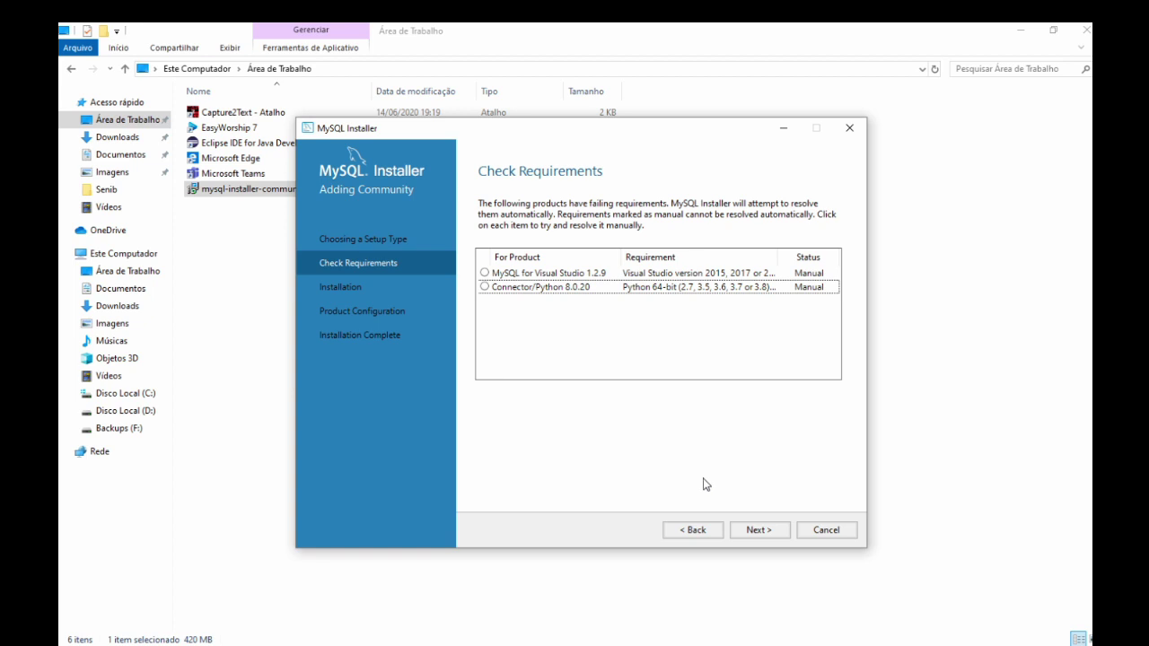
pyautogui.click(758, 530)
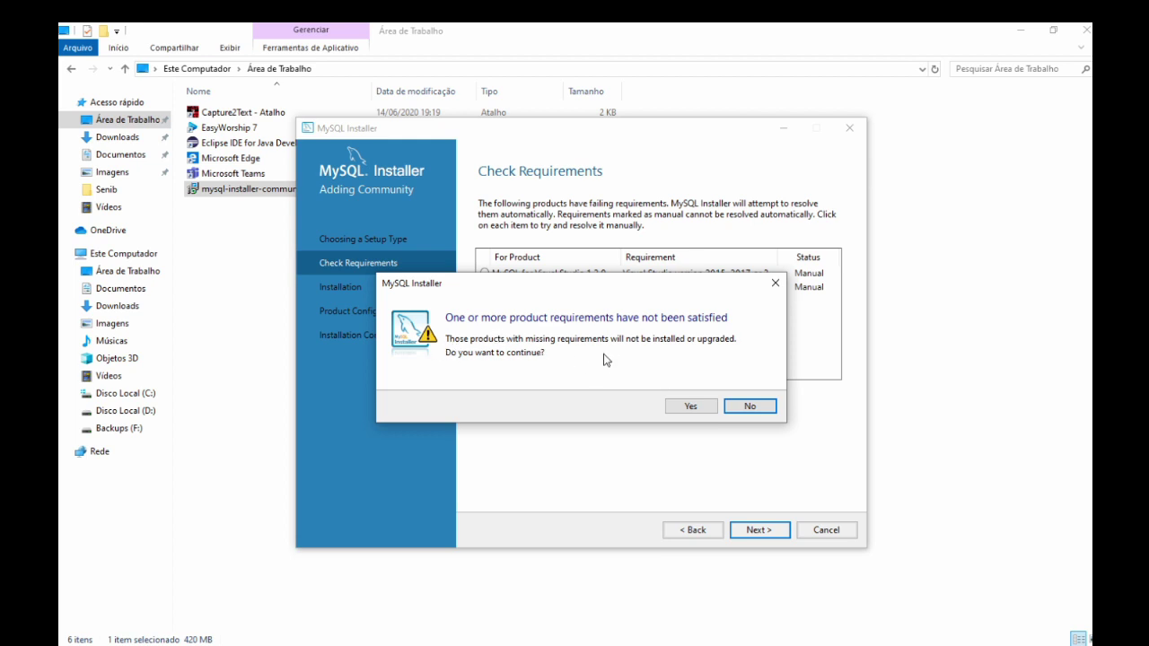
# Move the warning aside and choose Yes to continue without the unmet requirements.
pyautogui.moveTo(628, 290); pyautogui.dragTo(568, 327)
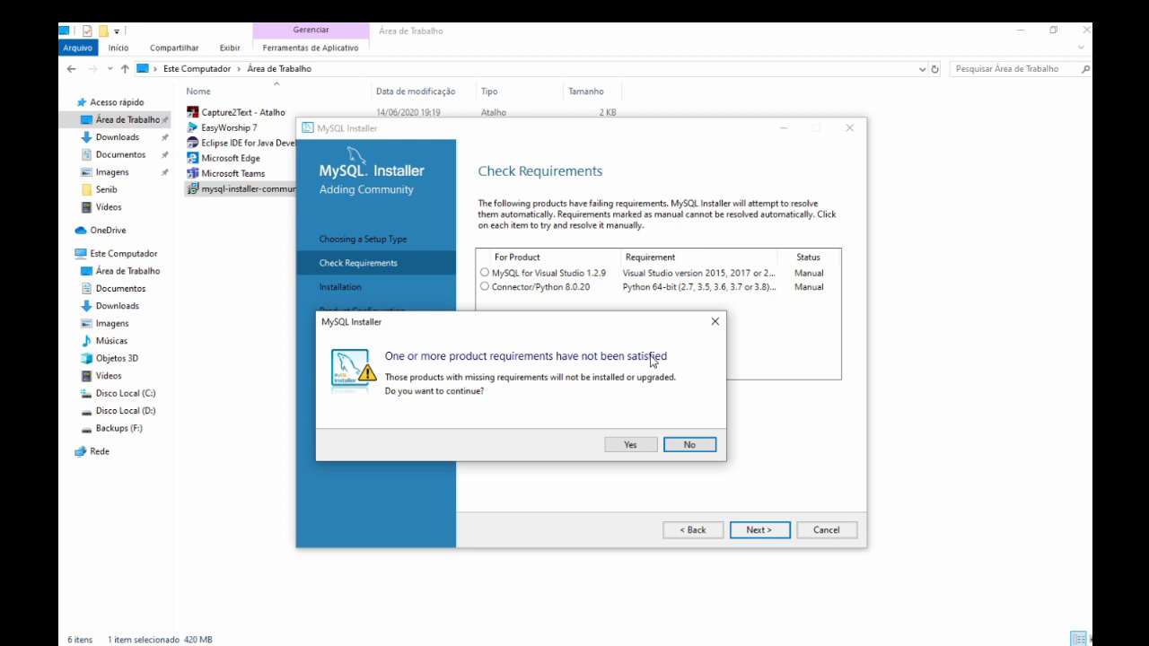
pyautogui.click(628, 444)
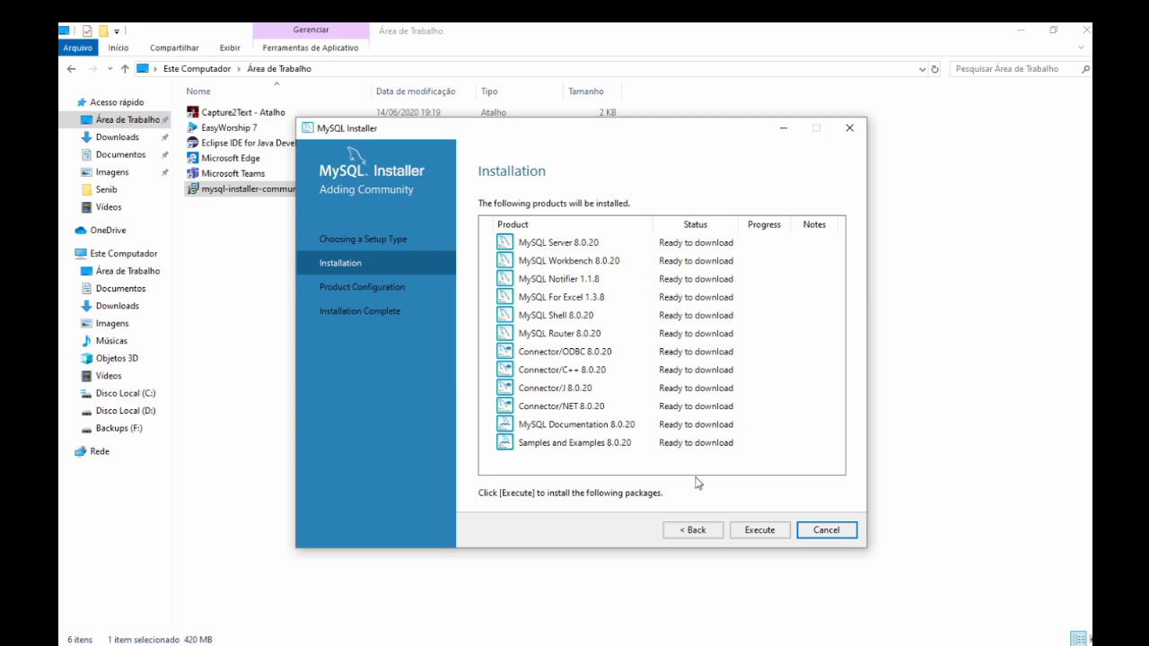
# Execute the installation of all twelve products, retrying the failed Connector/J download.
pyautogui.click(754, 532)
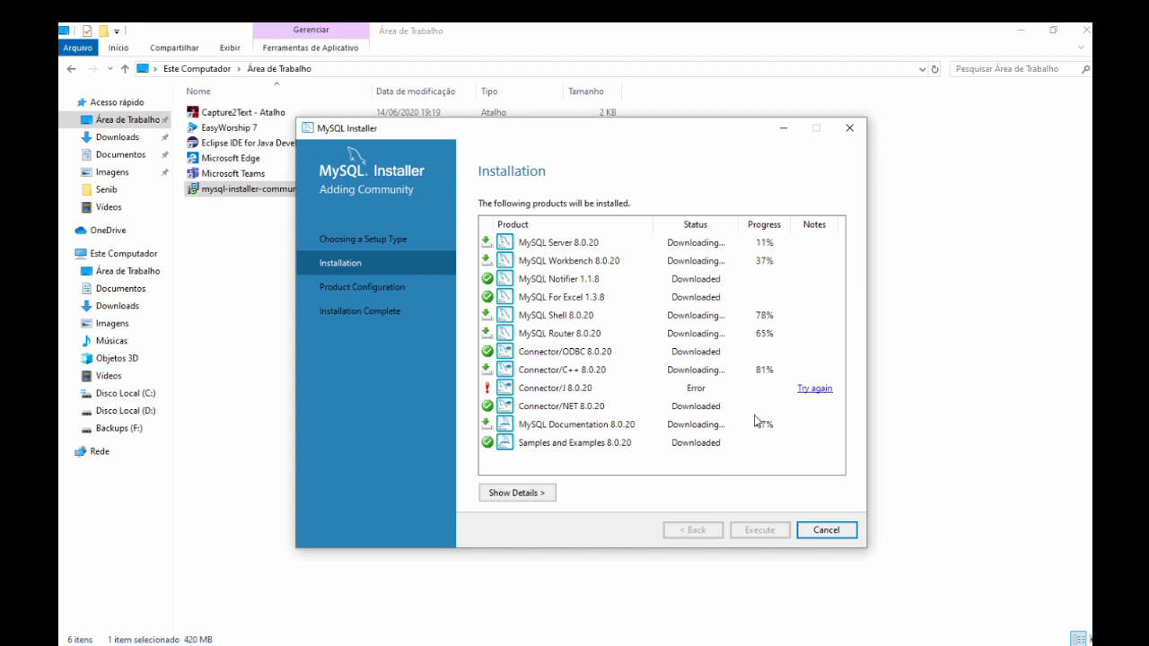
pyautogui.click(811, 391)
pyautogui.click(810, 391)
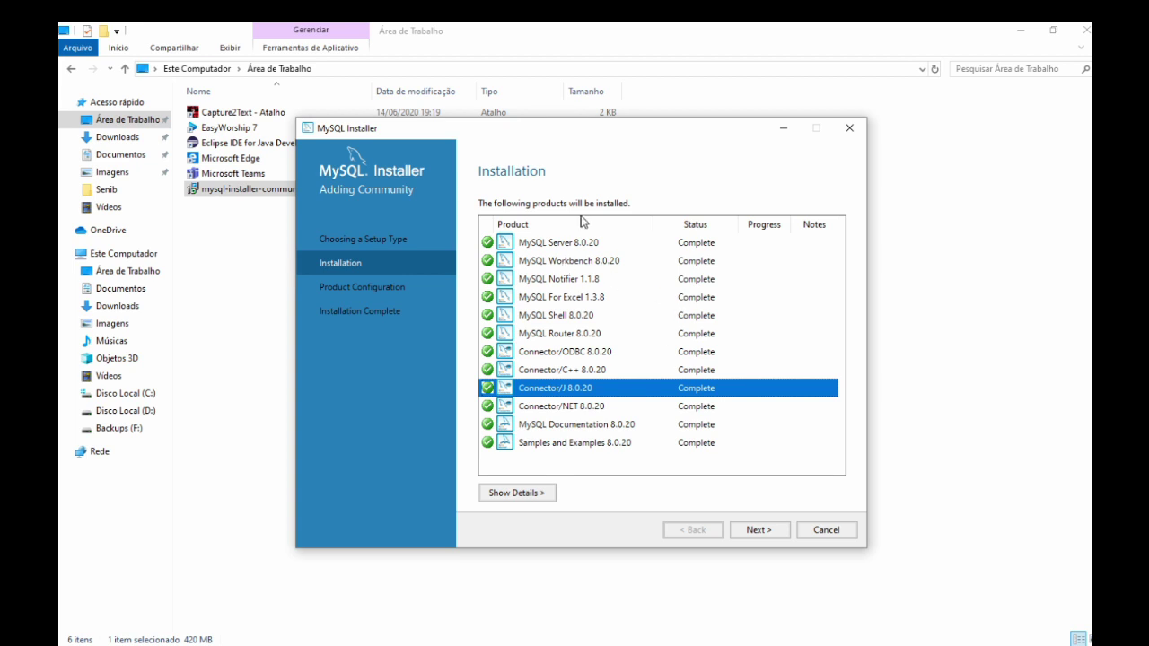
# Proceed into Product Configuration and keep Standalone MySQL Server / Classic MySQL Replication.
pyautogui.click(771, 531)
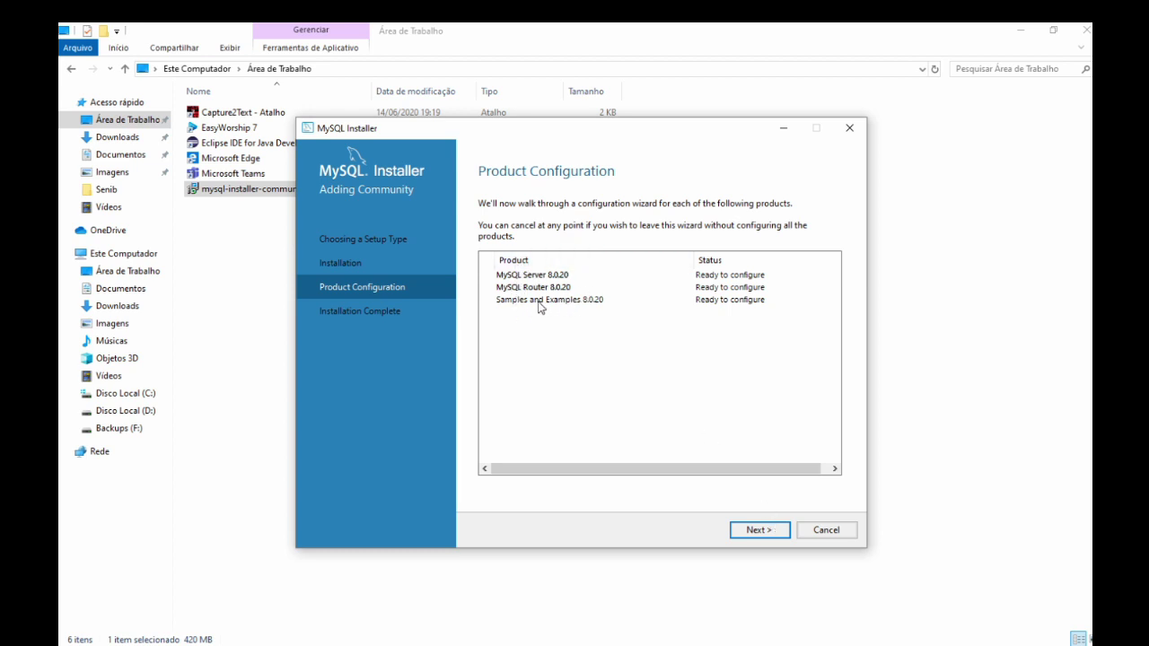
pyautogui.click(774, 530)
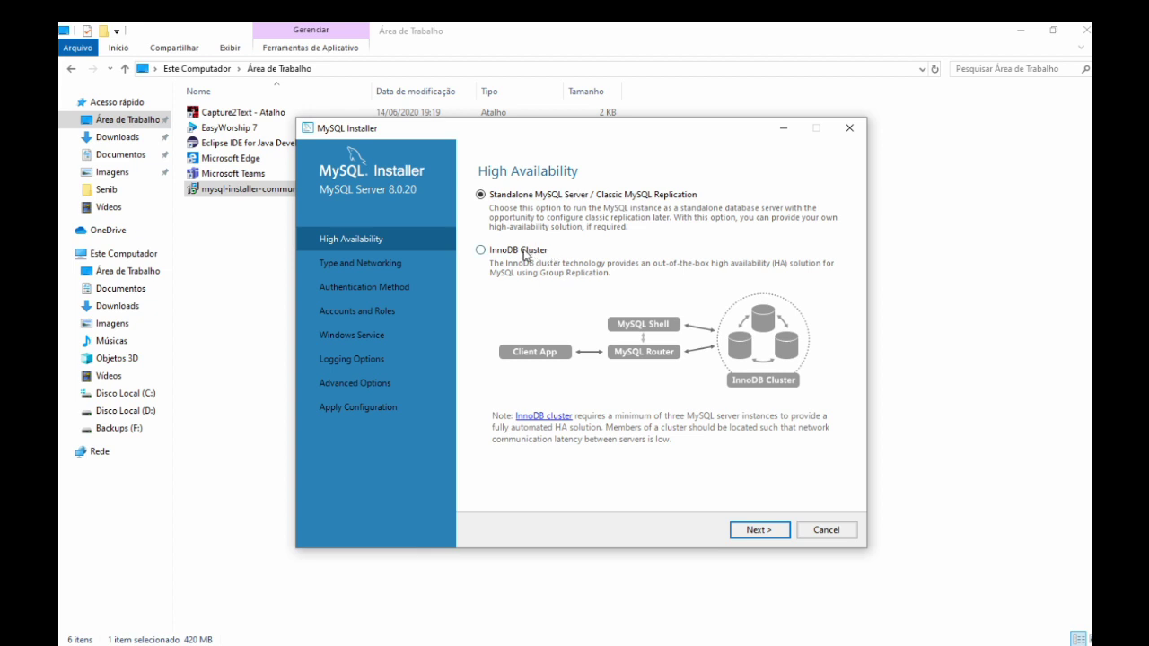
pyautogui.click(752, 531)
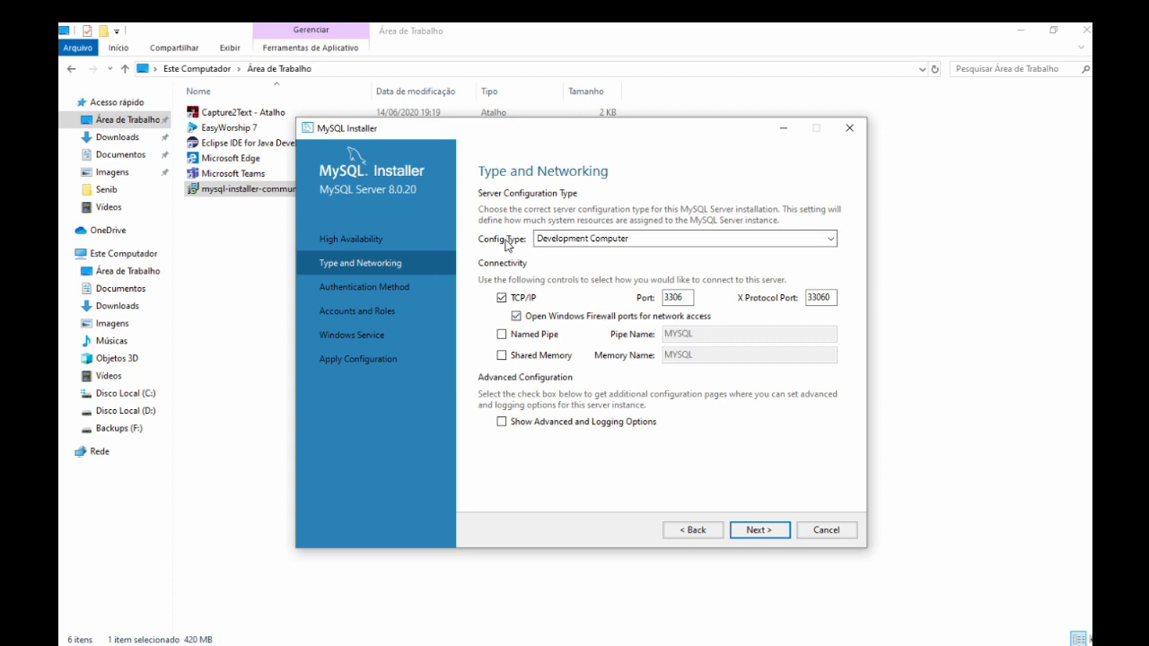
# Keep Development Computer as the config type with port 3306 and continue.
pyautogui.click(571, 239)
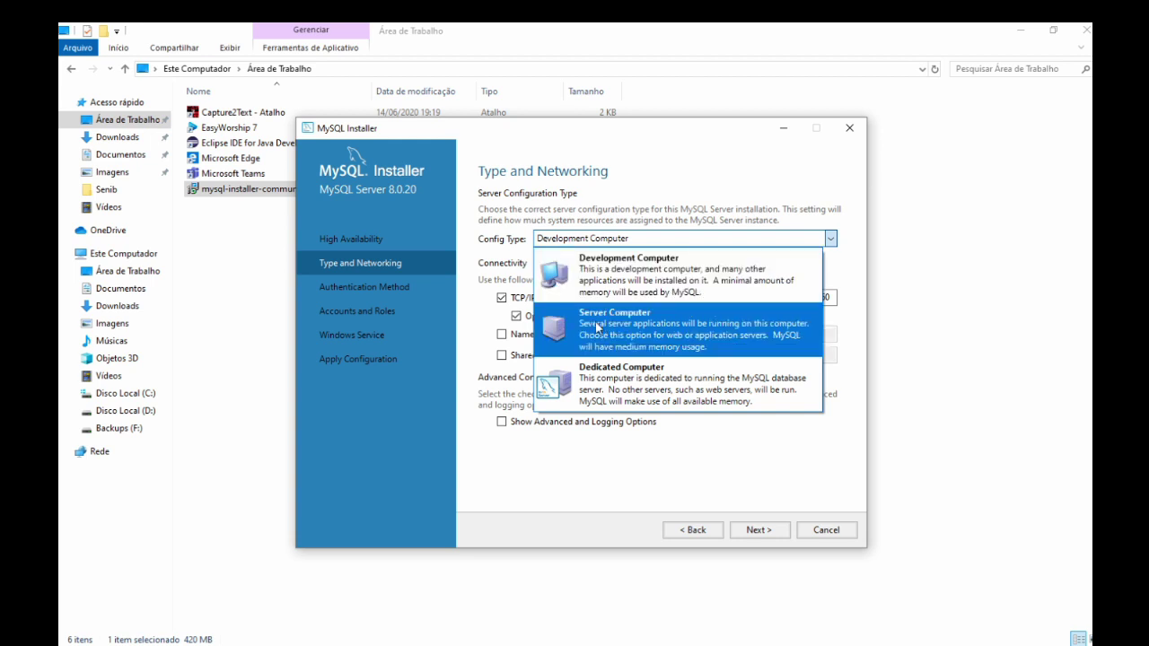
pyautogui.click(603, 284)
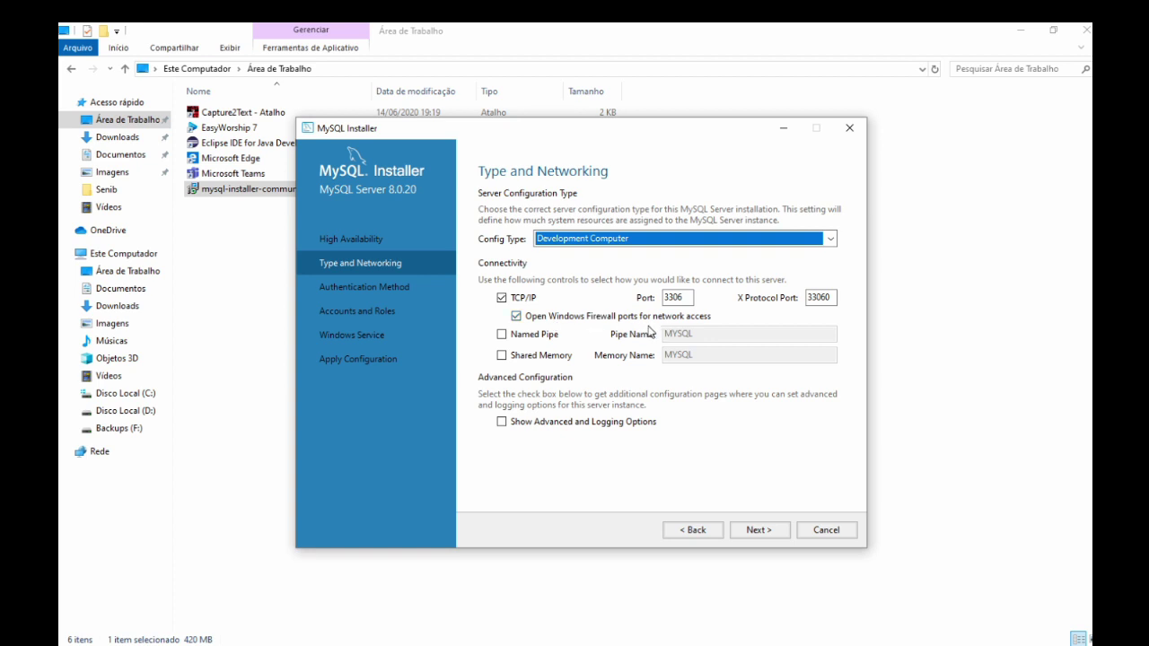
pyautogui.click(761, 531)
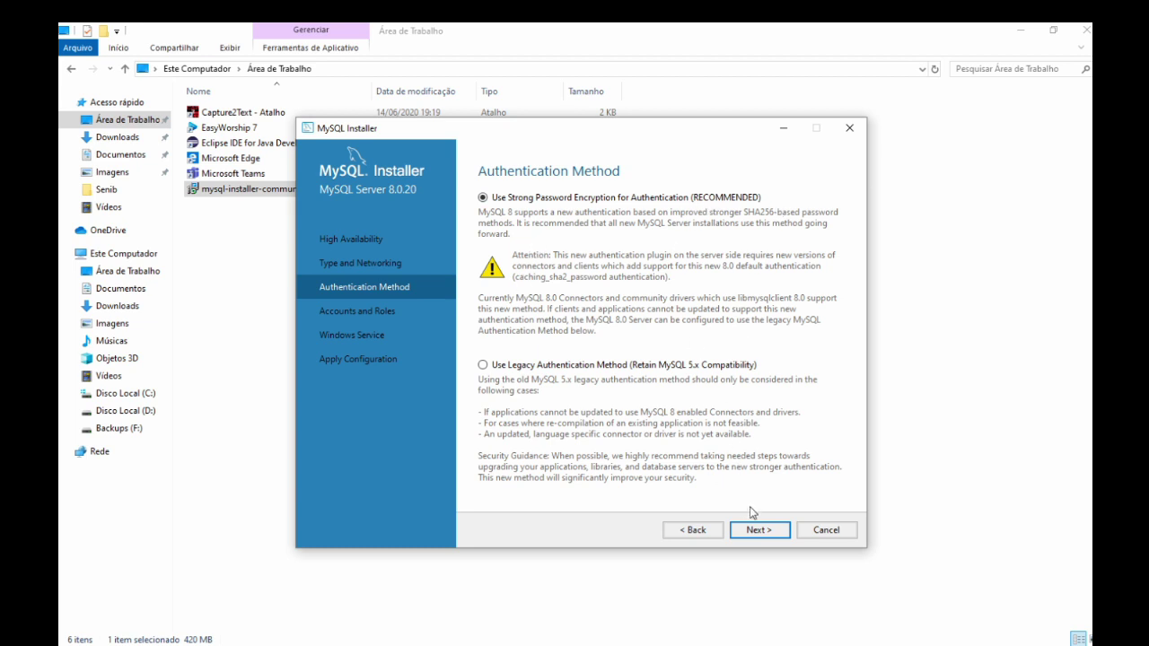
# Keep 'Use Strong Password Encryption' for authentication and advance to Accounts and Roles.
pyautogui.click(759, 530)
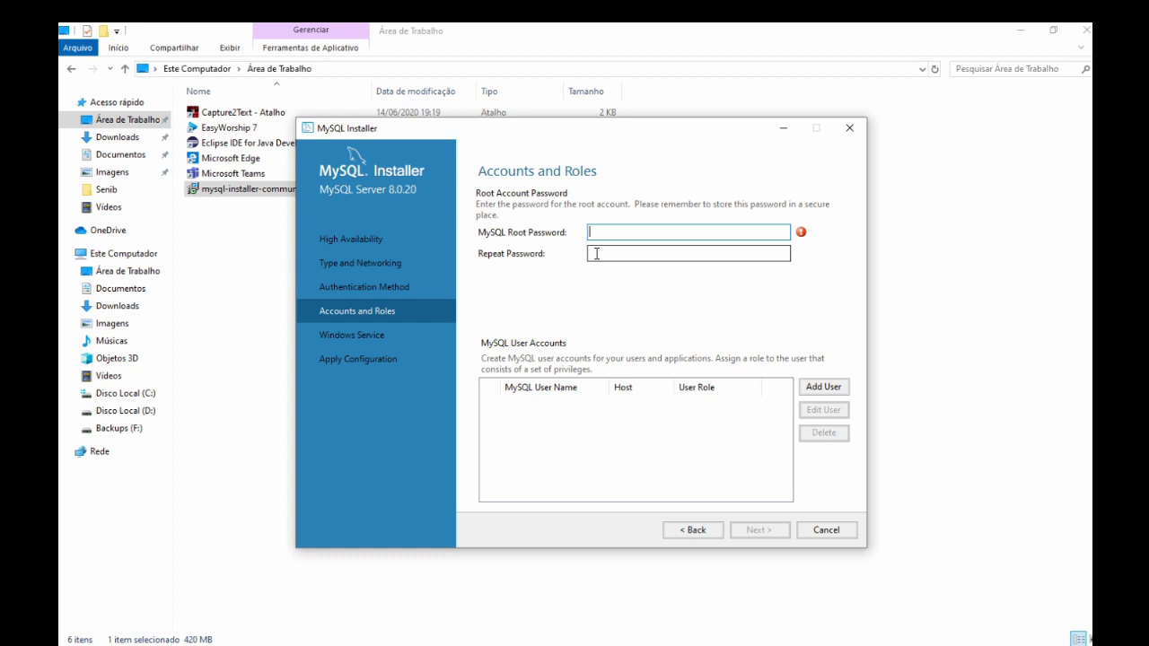
# Enter the root password in MySQL Root Password and again in Repeat Password.
pyautogui.write('12345')
pyautogui.click(596, 254)
pyautogui.write('12345')
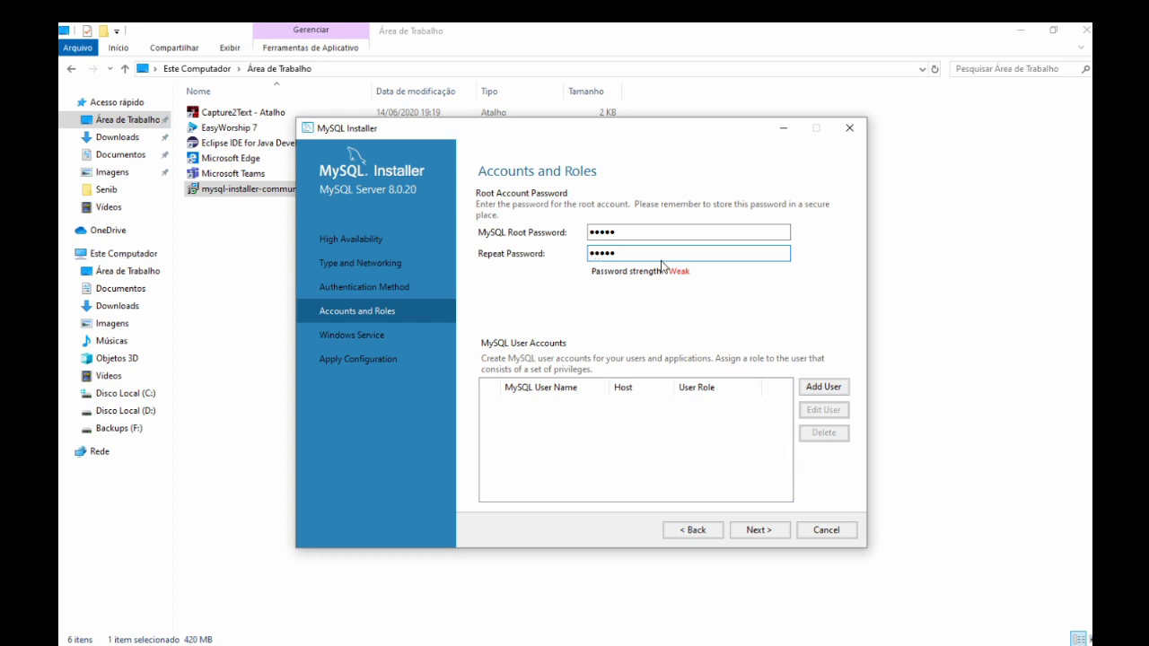
# Start a new user account named 'admin' with <All Hosts (%)> and the DB Admin role.
pyautogui.click(758, 534)
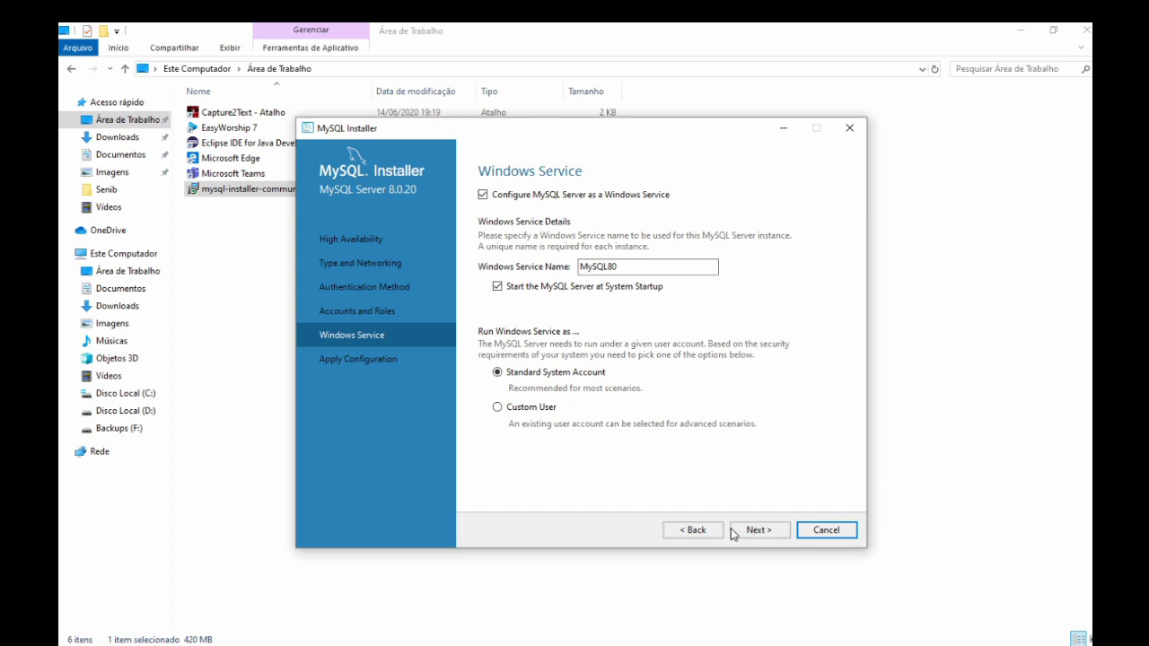
pyautogui.click(718, 531)
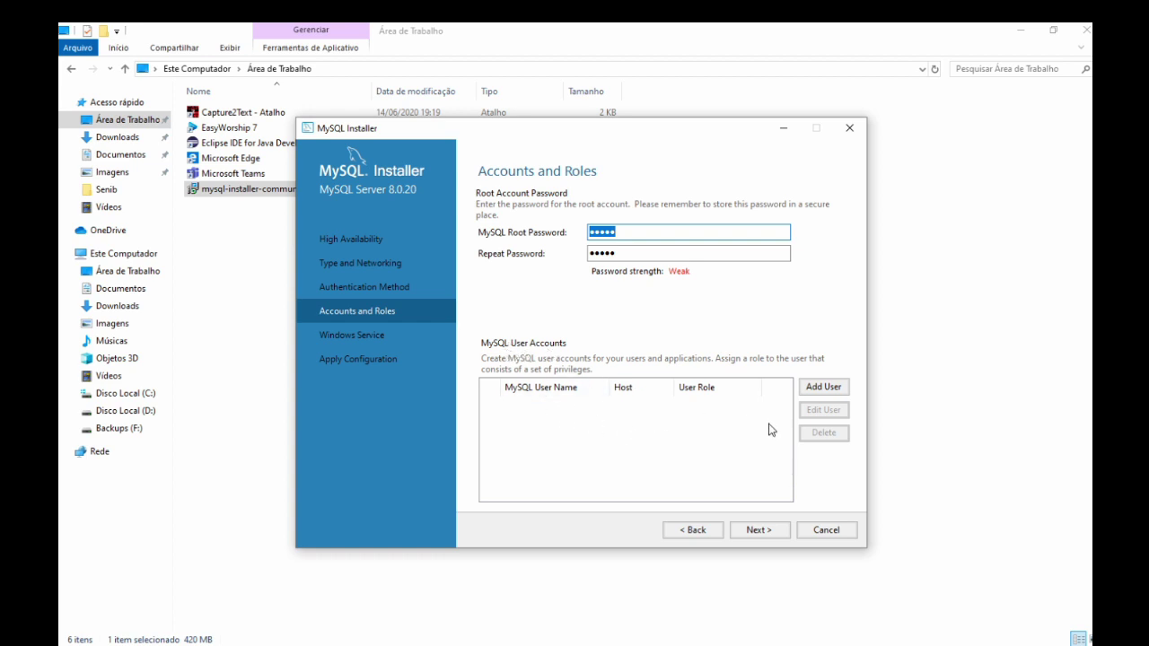
pyautogui.click(824, 387)
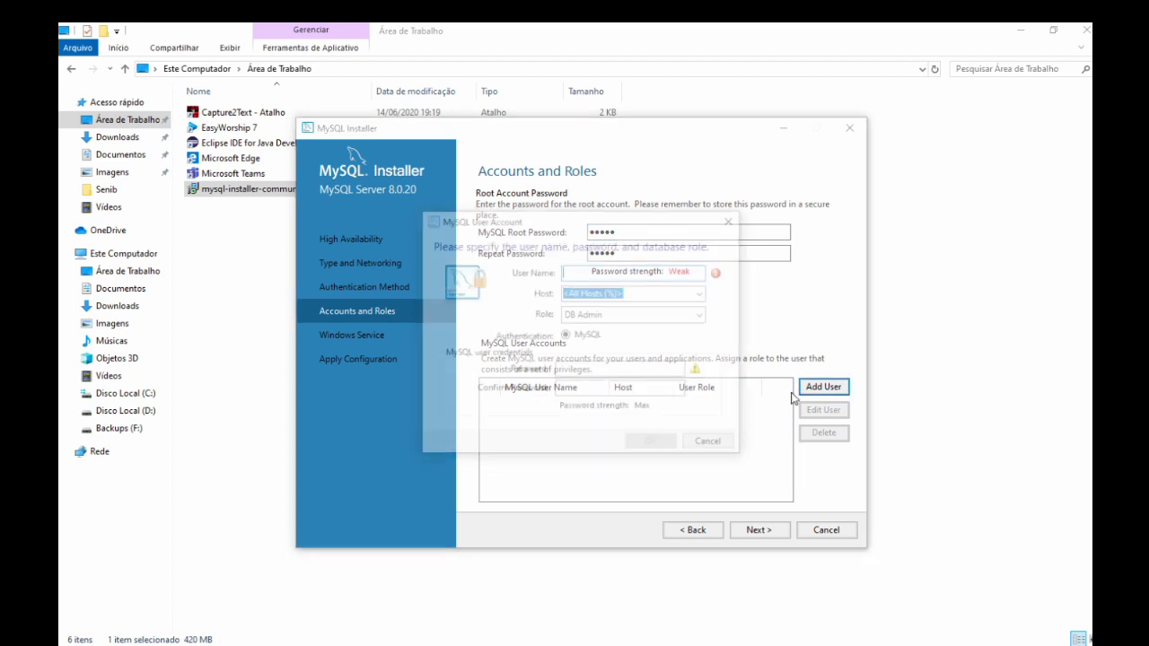
pyautogui.write('admin')
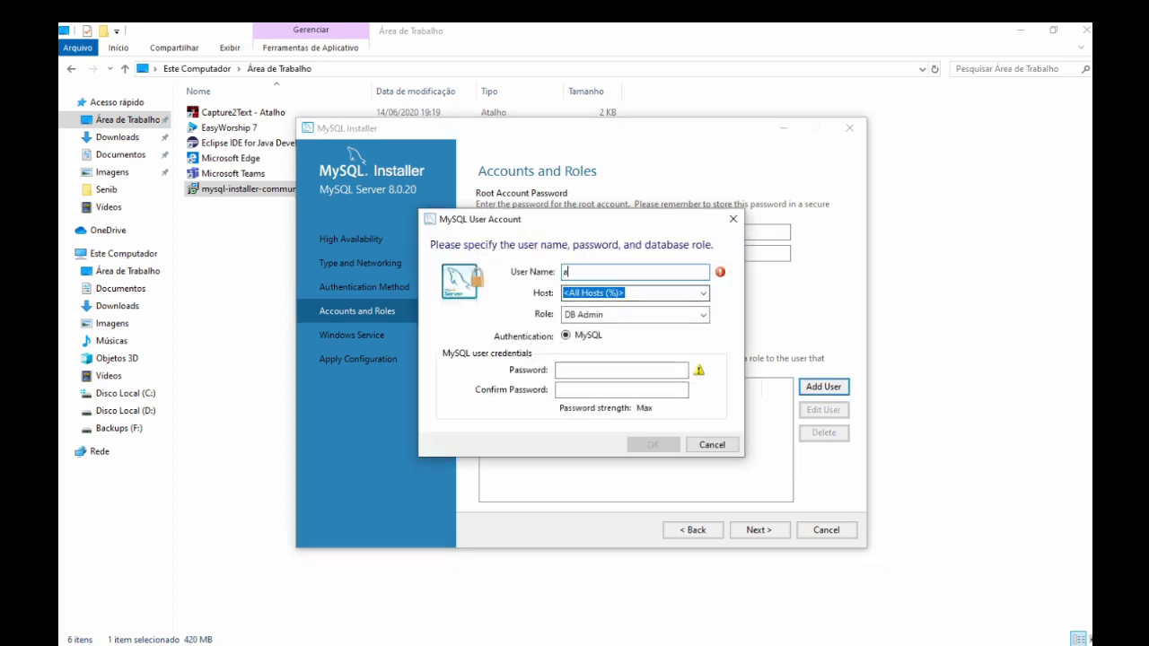
pyautogui.click(704, 294)
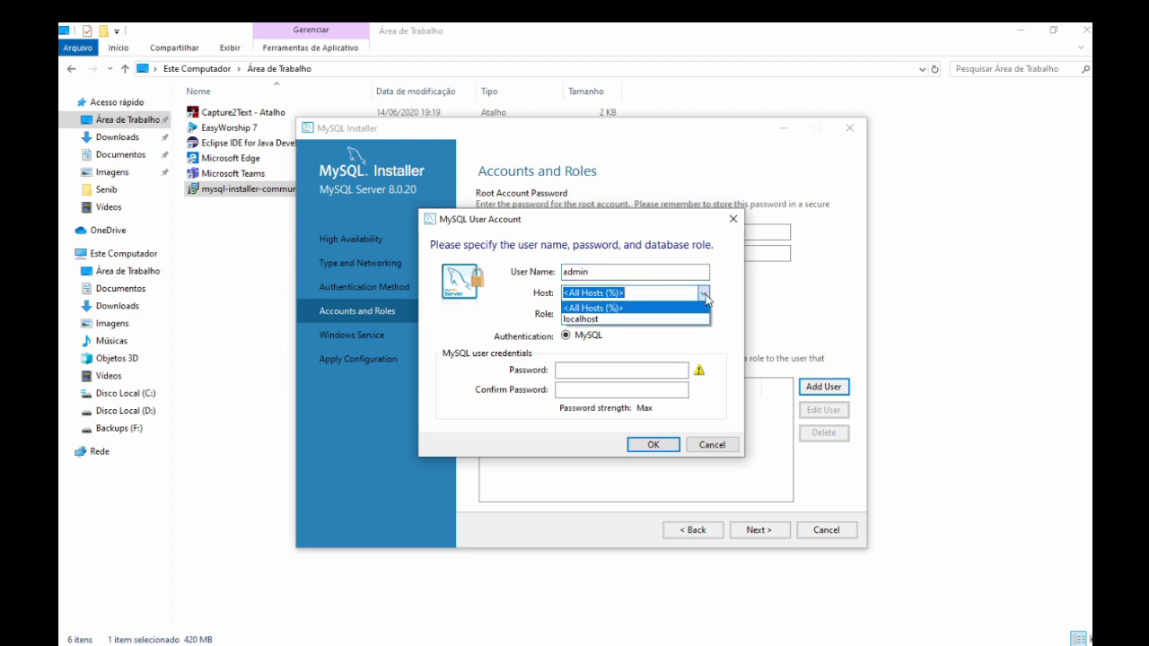
pyautogui.click(601, 309)
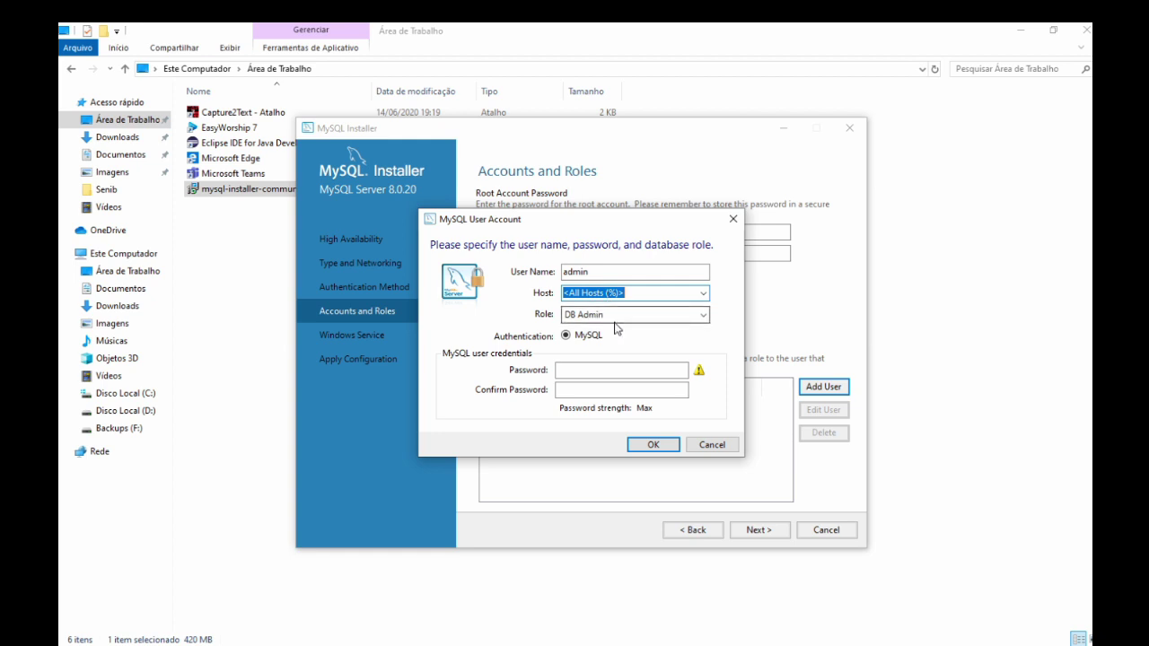
pyautogui.click(674, 320)
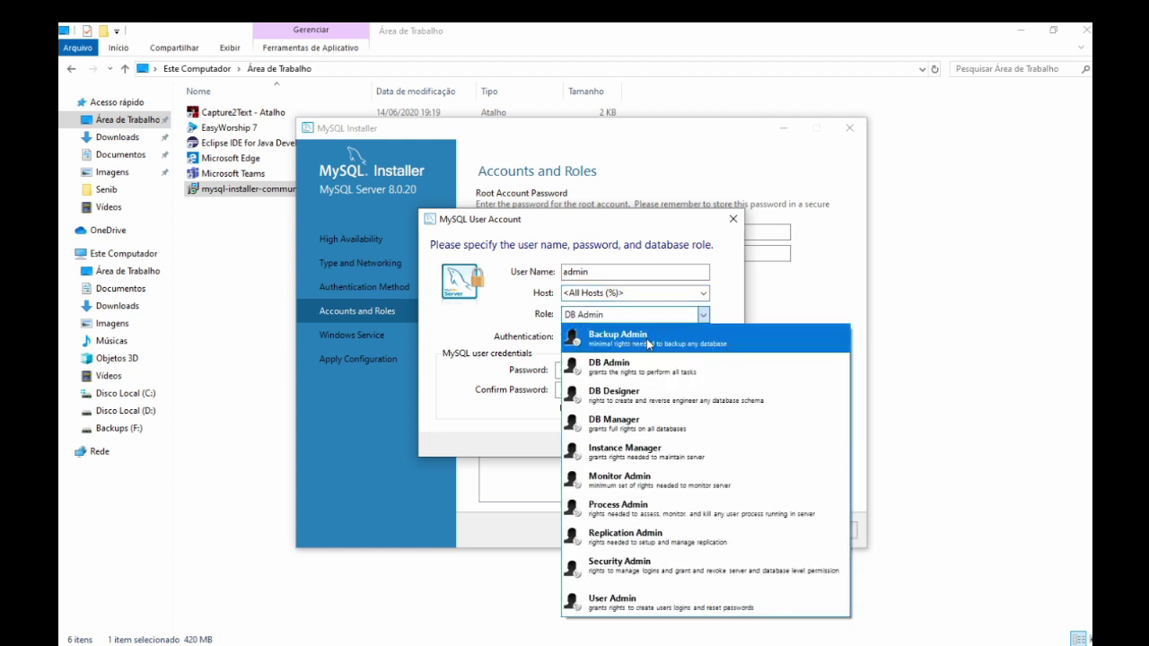
pyautogui.click(659, 368)
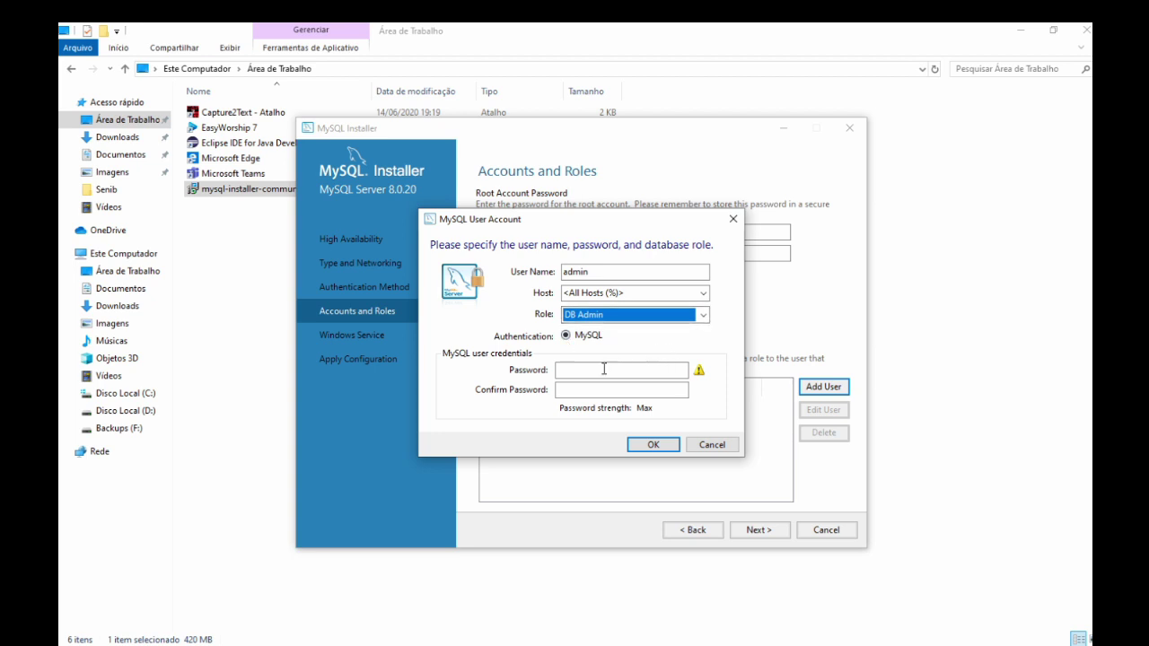
# Set and confirm the admin user's password, save the account, and proceed to Windows Service.
pyautogui.click(602, 372)
pyautogui.write('admin')
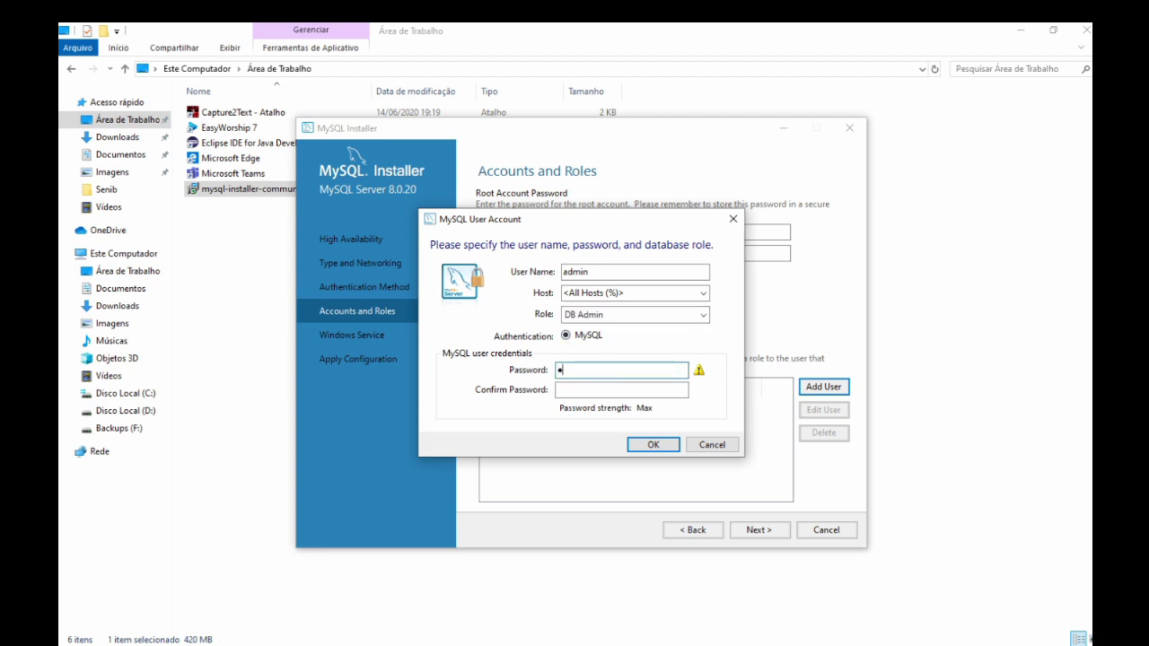
pyautogui.click(609, 390)
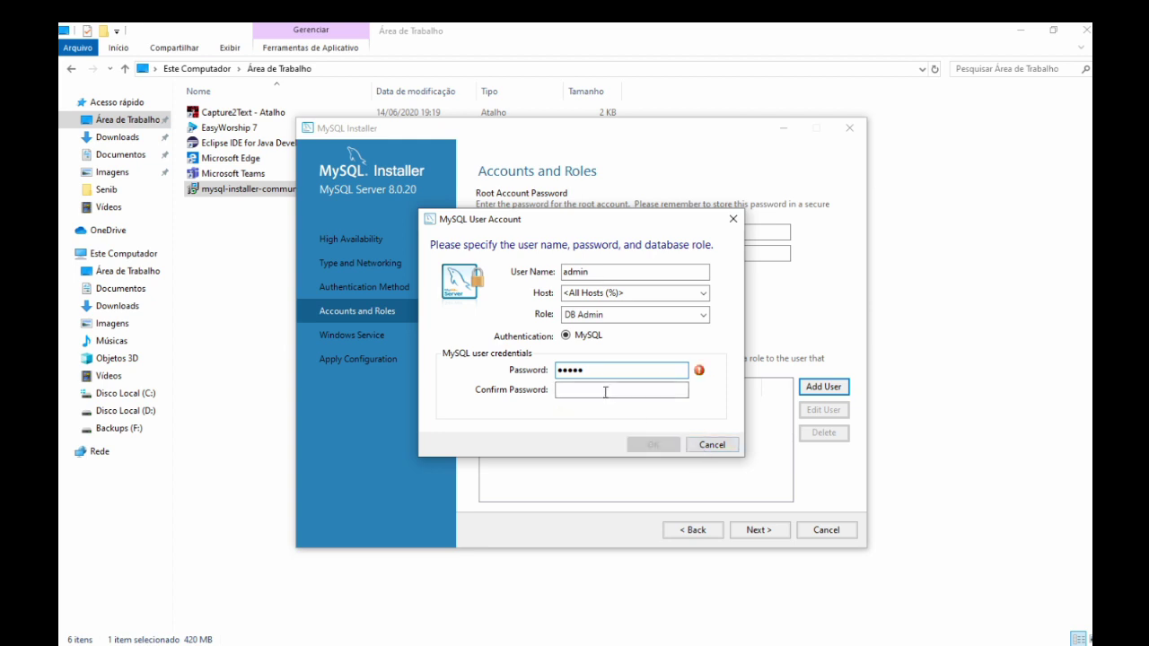
pyautogui.write('admin')
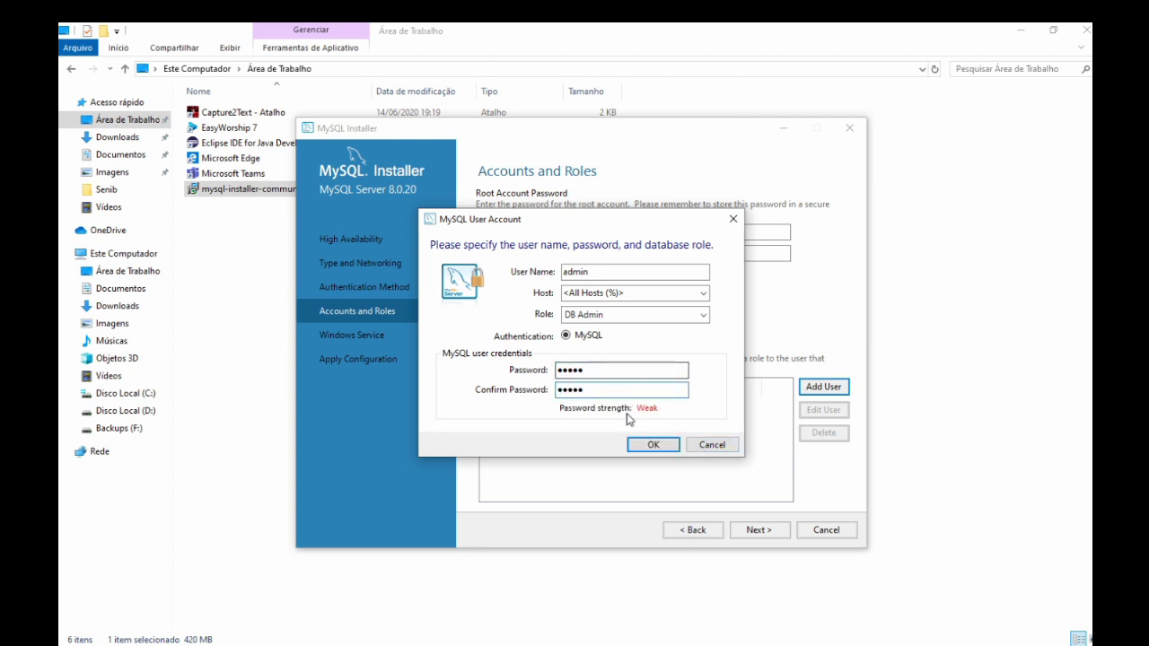
pyautogui.click(654, 446)
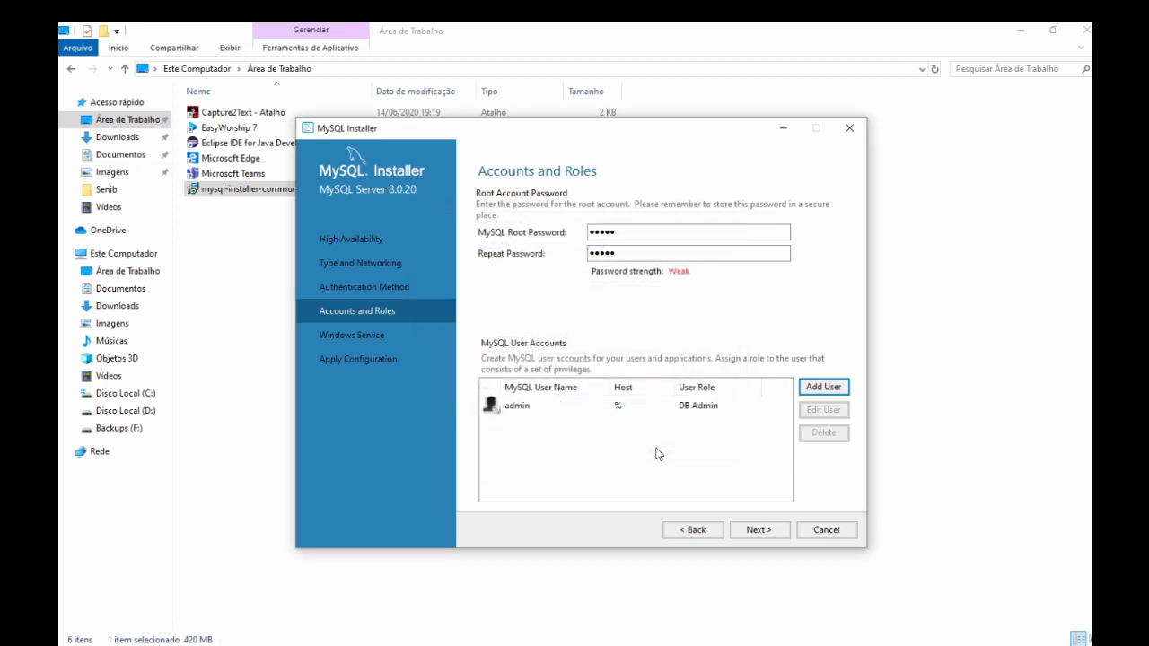
pyautogui.click(758, 530)
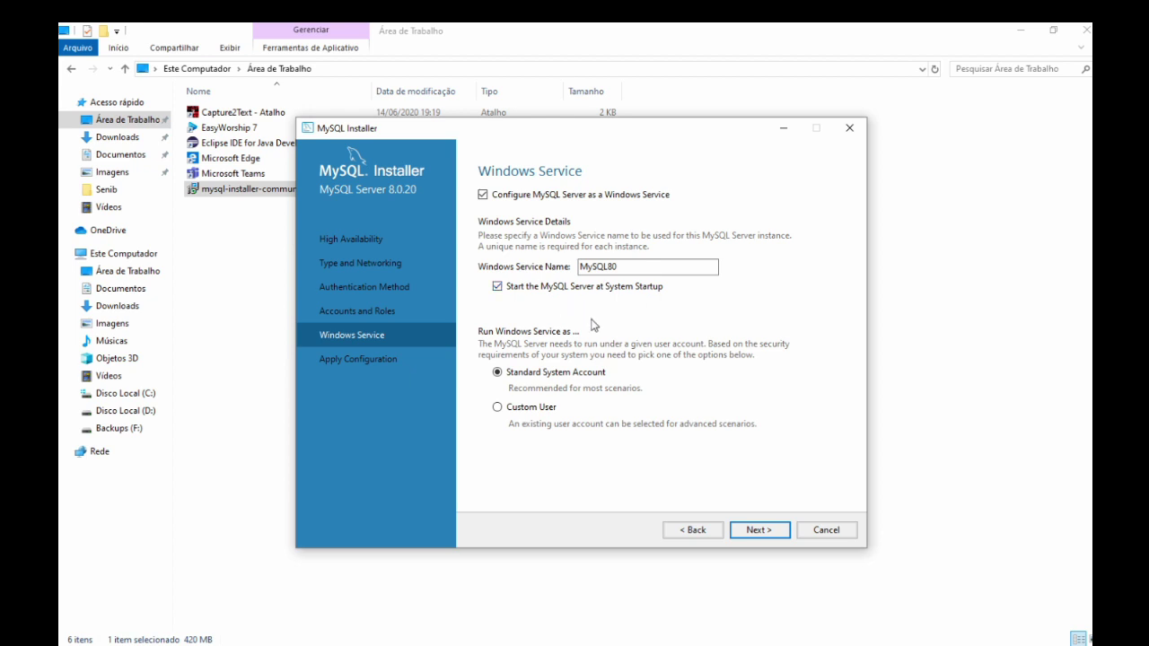
# Accept the MySQL80 Windows Service defaults and advance to Apply Configuration.
pyautogui.click(761, 530)
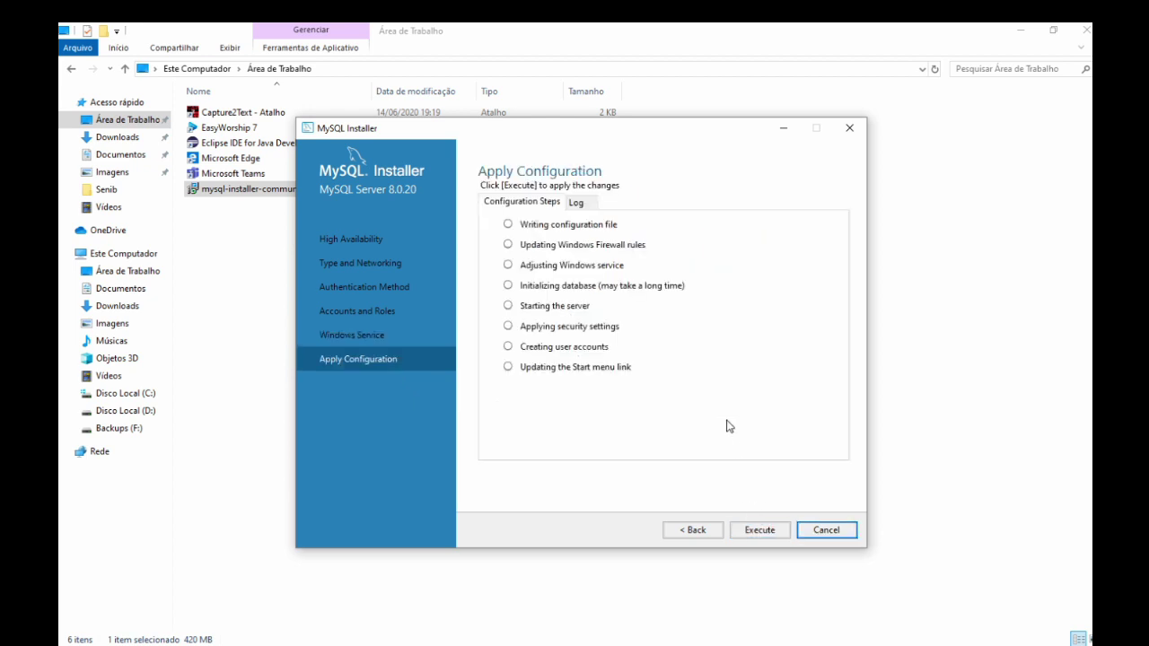
# Execute the eight server configuration steps, then finish back to the Product Configuration list.
pyautogui.click(760, 533)
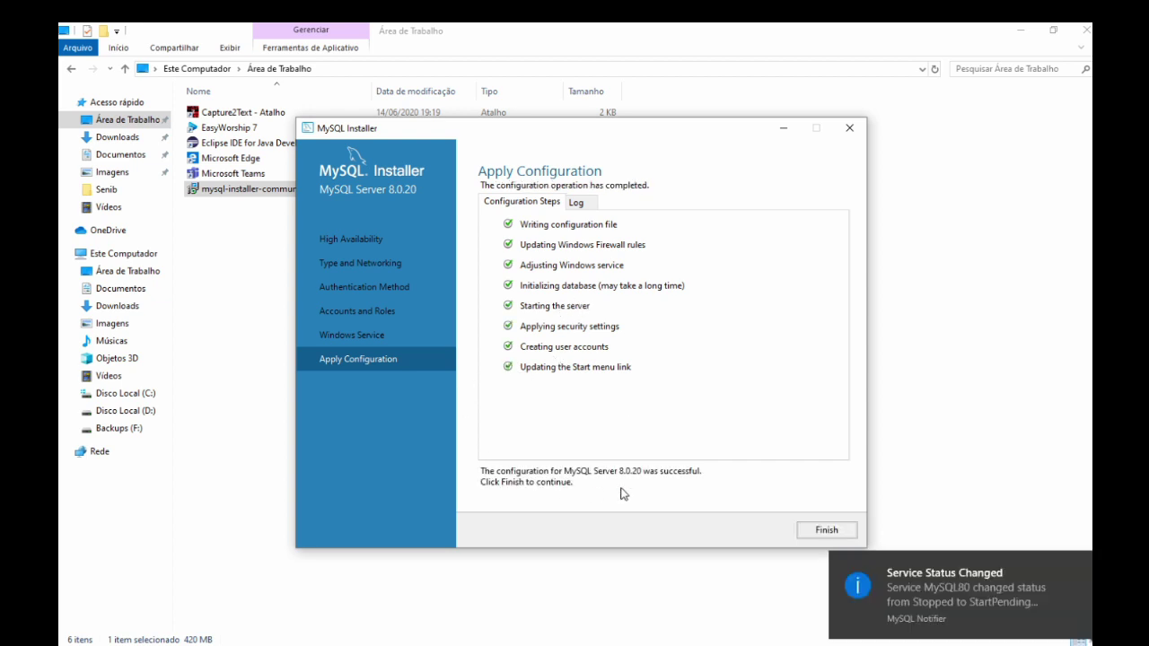
pyautogui.click(827, 531)
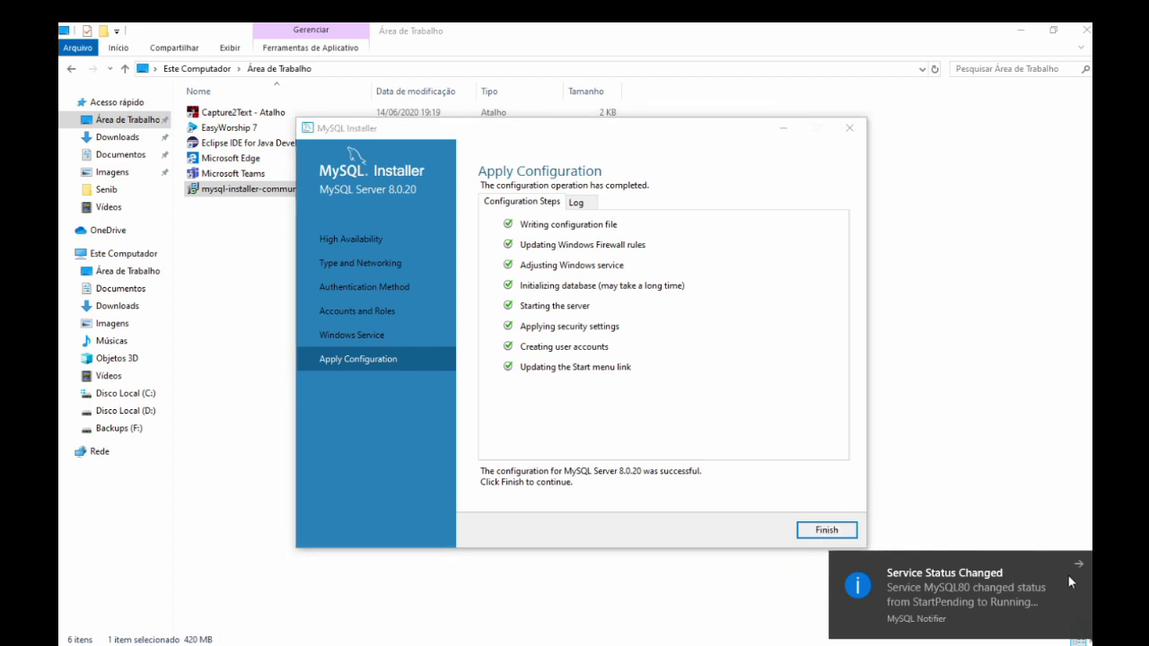
pyautogui.click(836, 533)
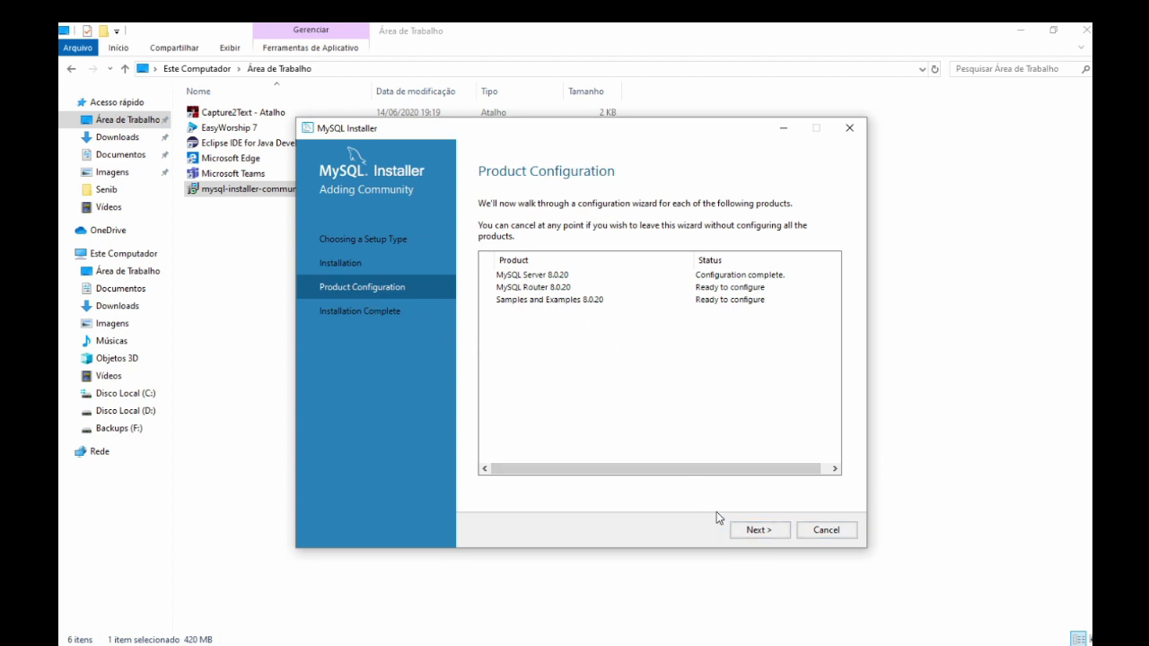
# Finish MySQL Router configuration with Bootstrap unchecked and continue to Samples and Examples.
pyautogui.click(776, 537)
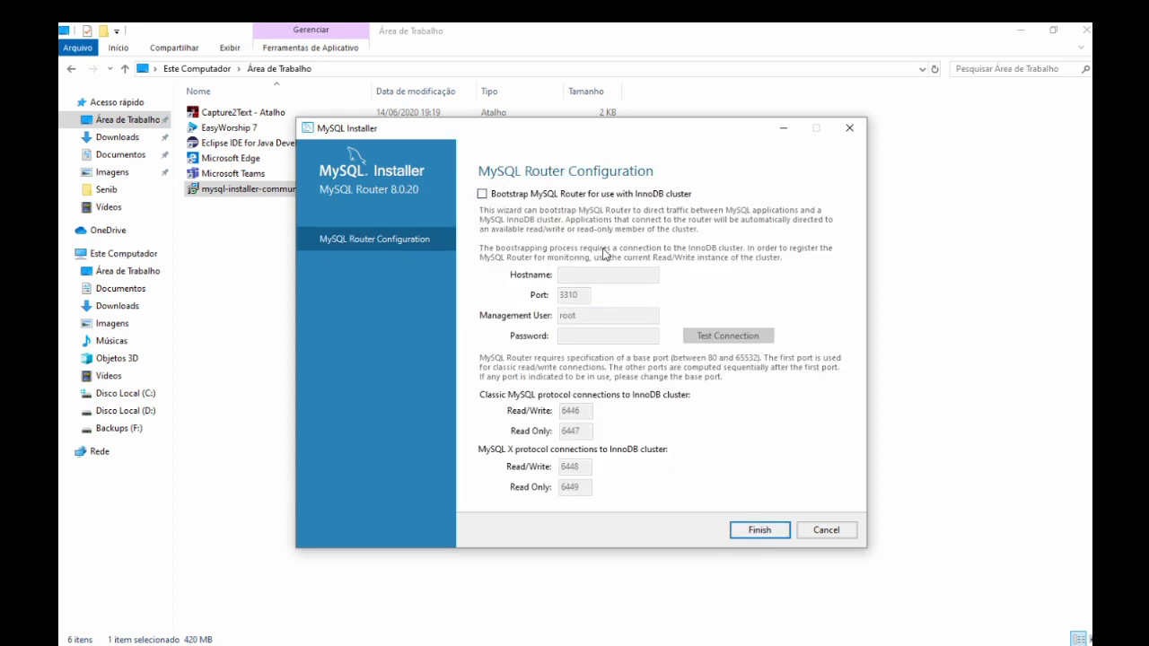
pyautogui.click(758, 532)
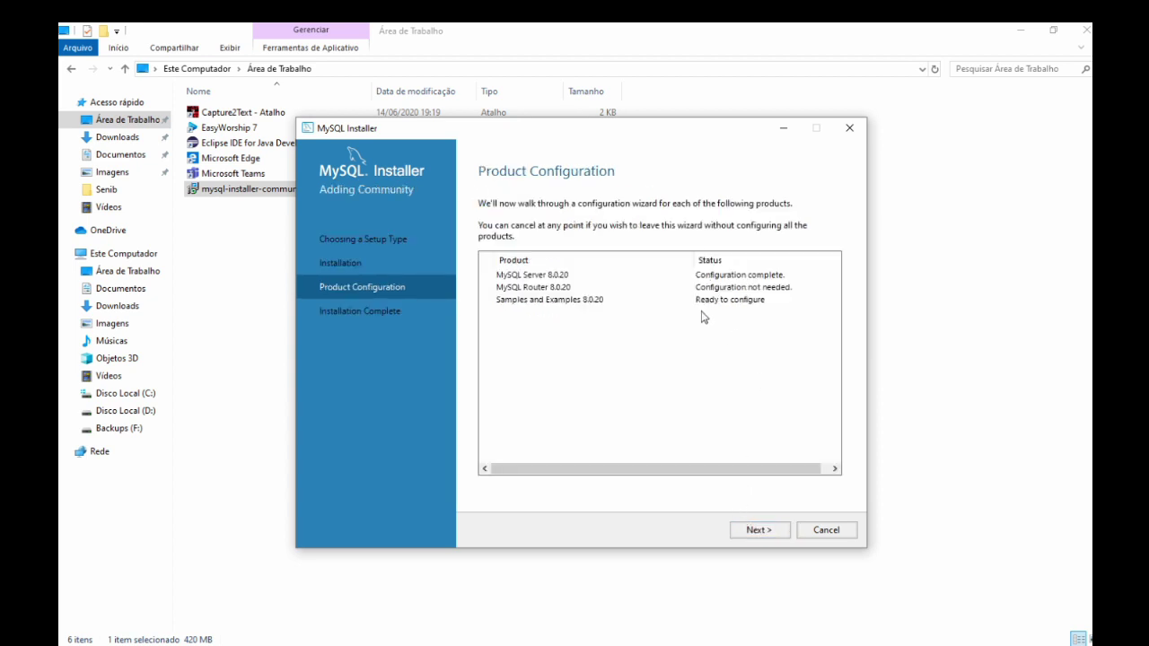
pyautogui.click(750, 531)
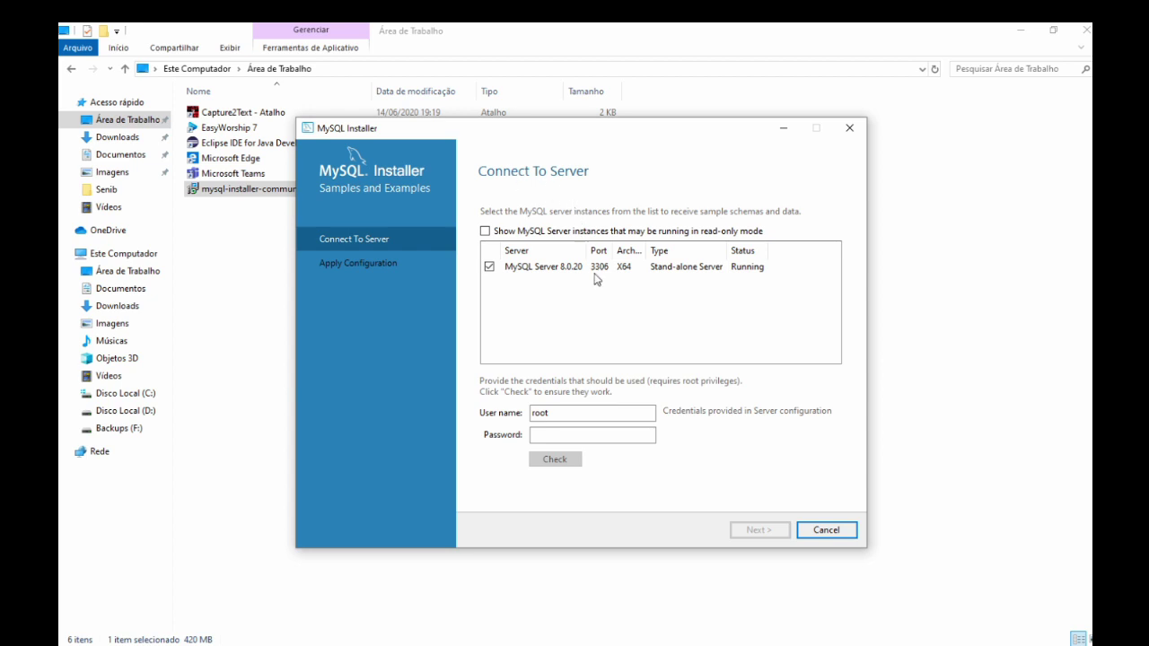
# Enter the root password, verify the Server 8.0.20 connection check succeeds, and continue.
pyautogui.click(561, 434)
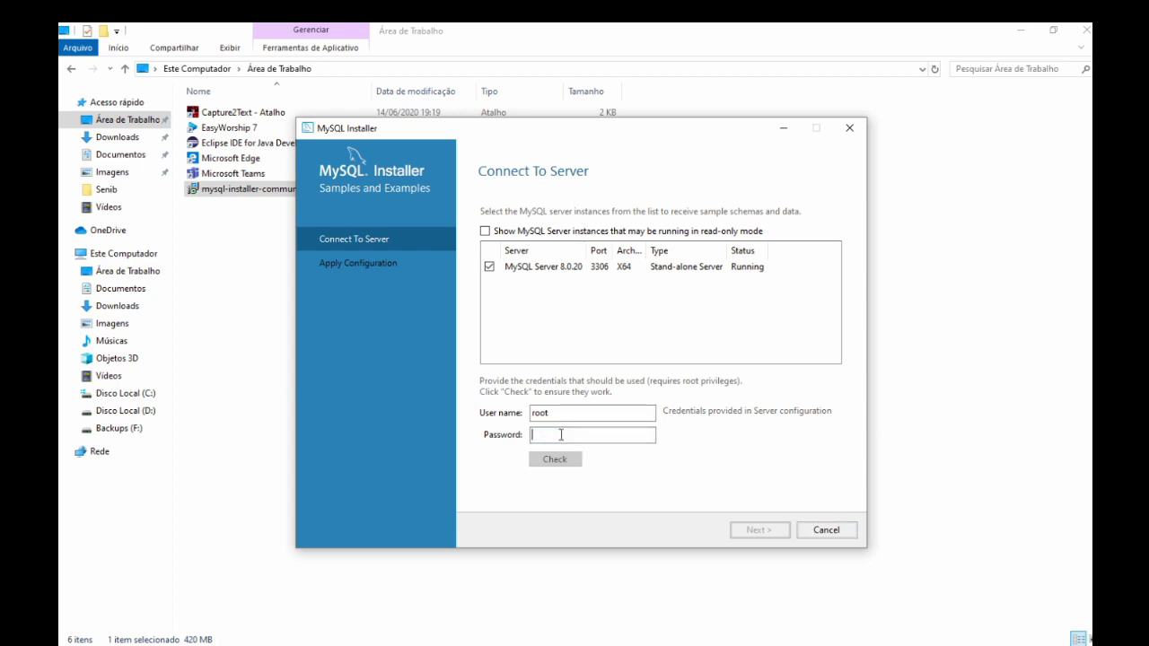
pyautogui.write('12345')
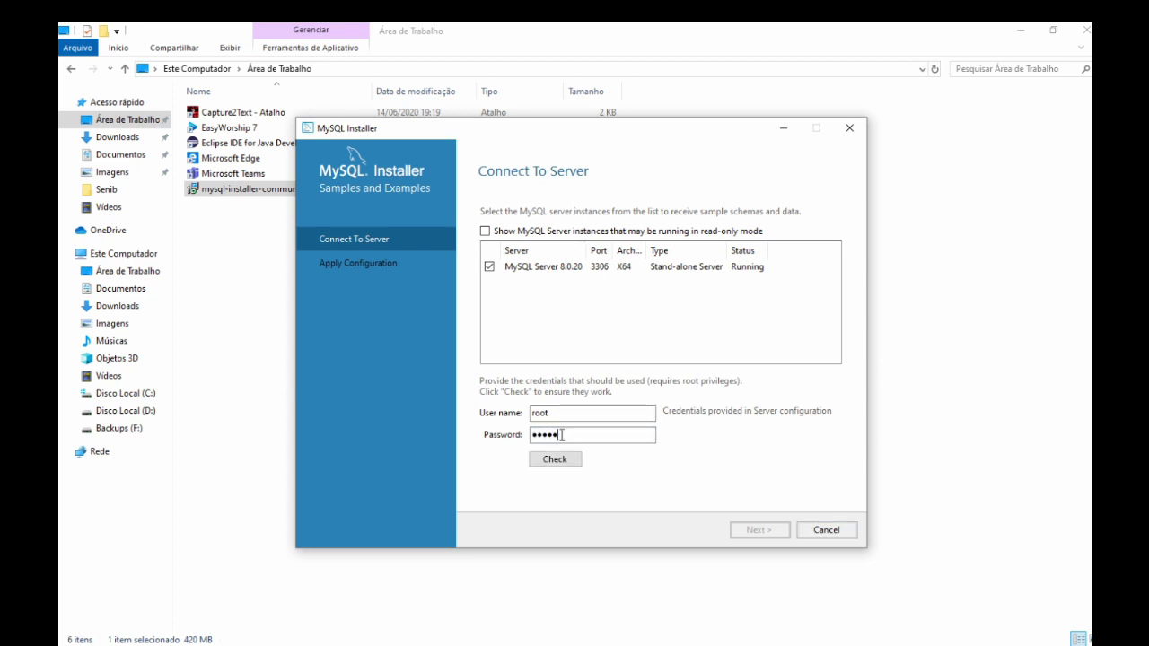
pyautogui.click(564, 468)
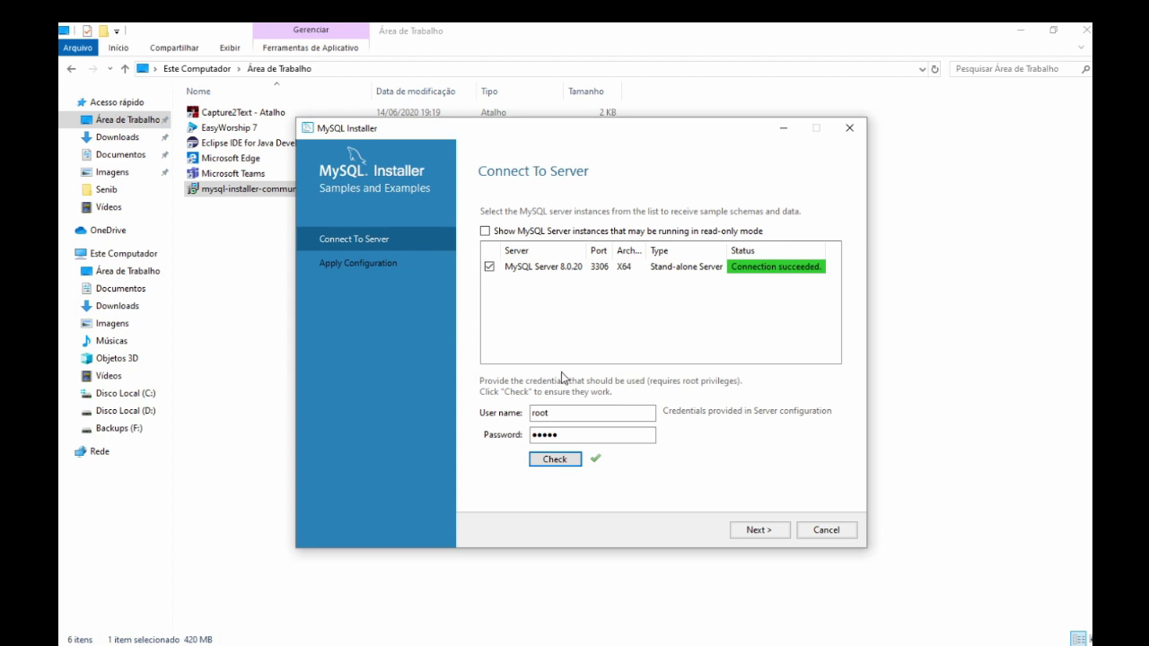
pyautogui.click(759, 530)
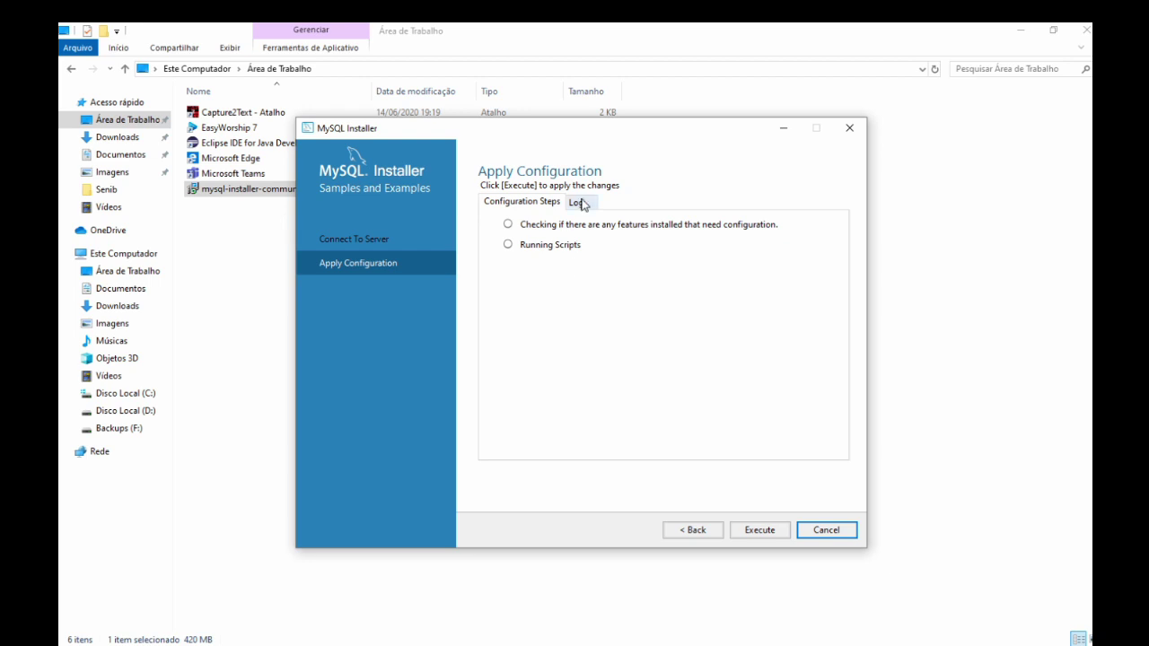
# Execute the two Samples and Examples configuration steps and finish.
pyautogui.click(753, 530)
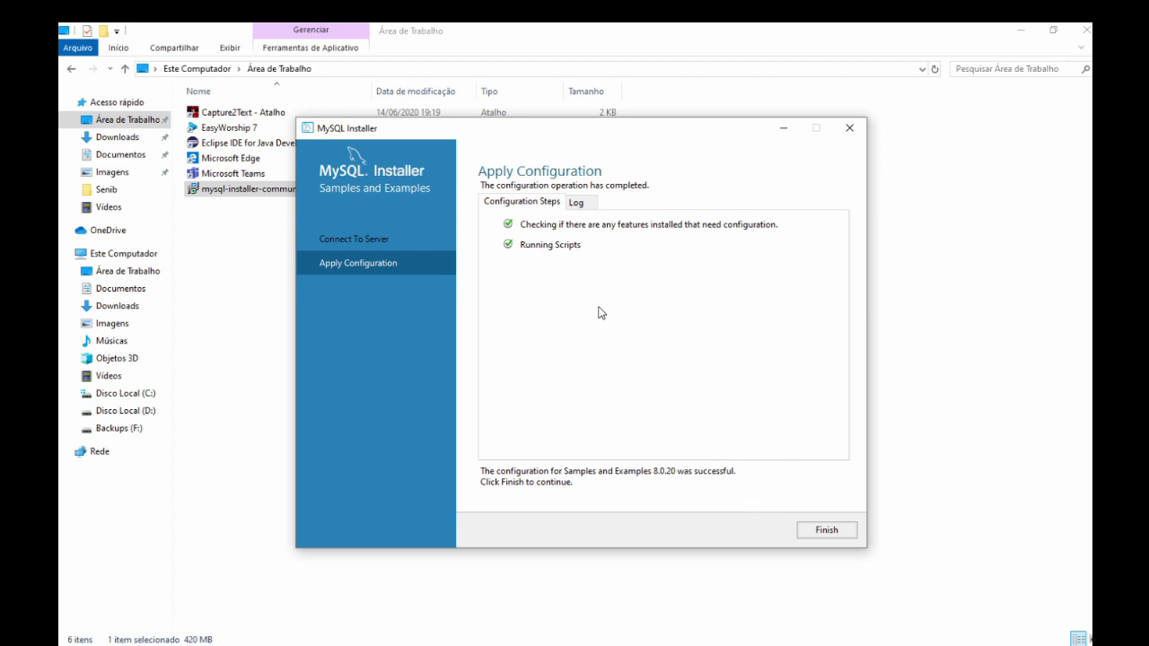
pyautogui.click(823, 531)
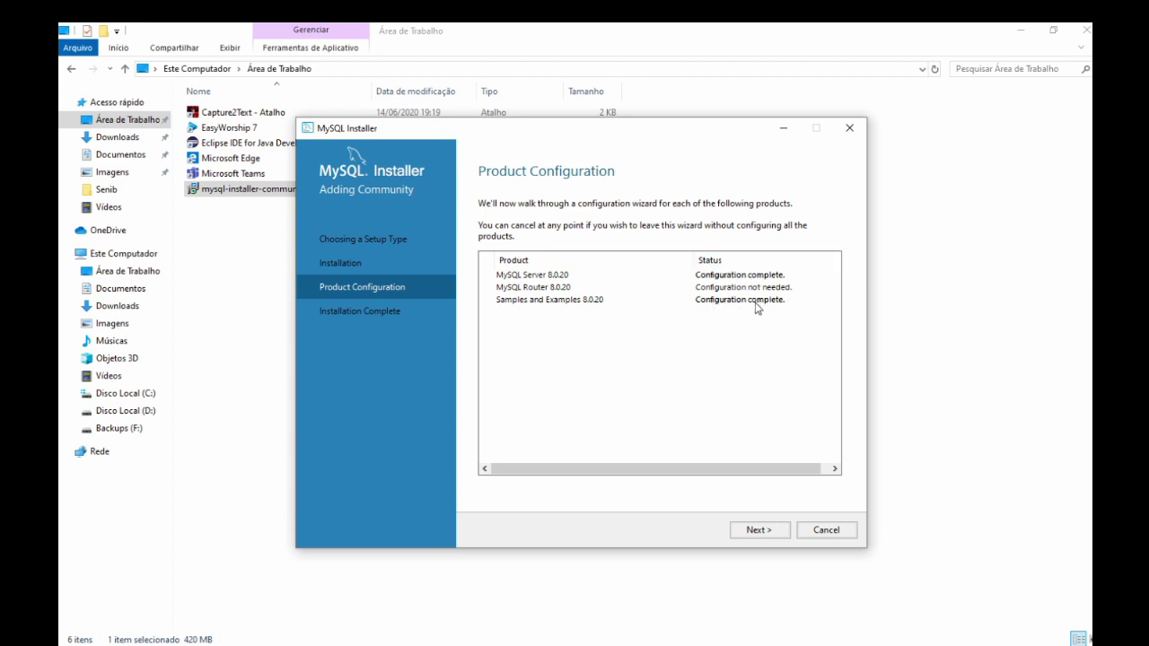
# Finish the installation with Start MySQL Workbench unchecked, then open the Start menu.
pyautogui.click(777, 529)
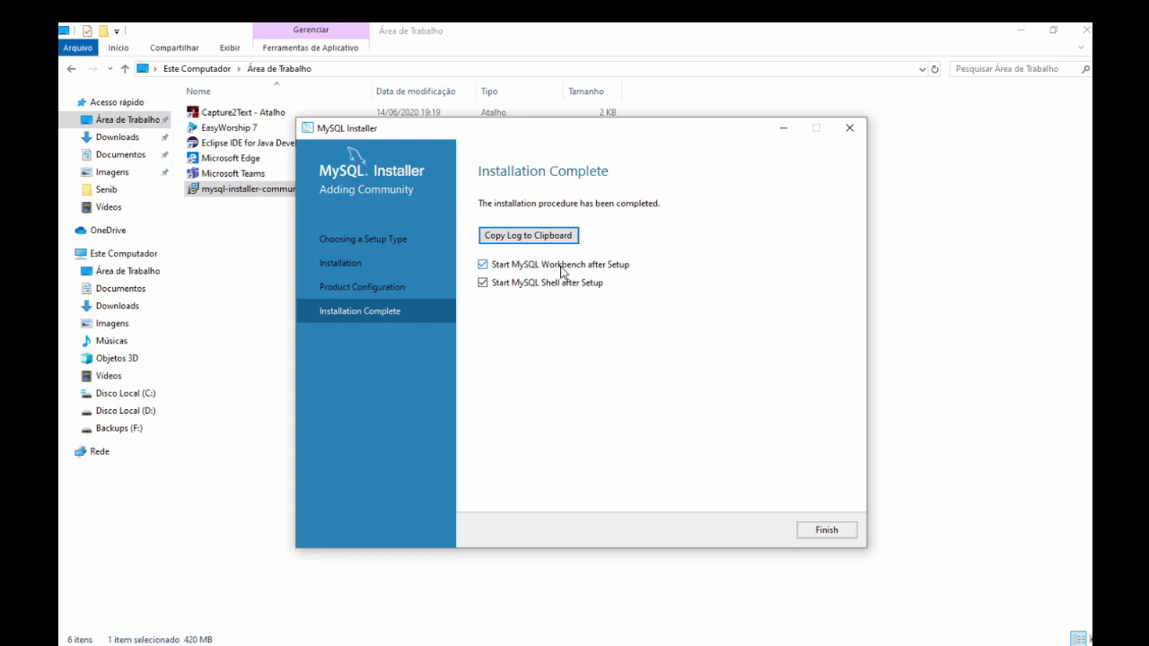
pyautogui.click(483, 264)
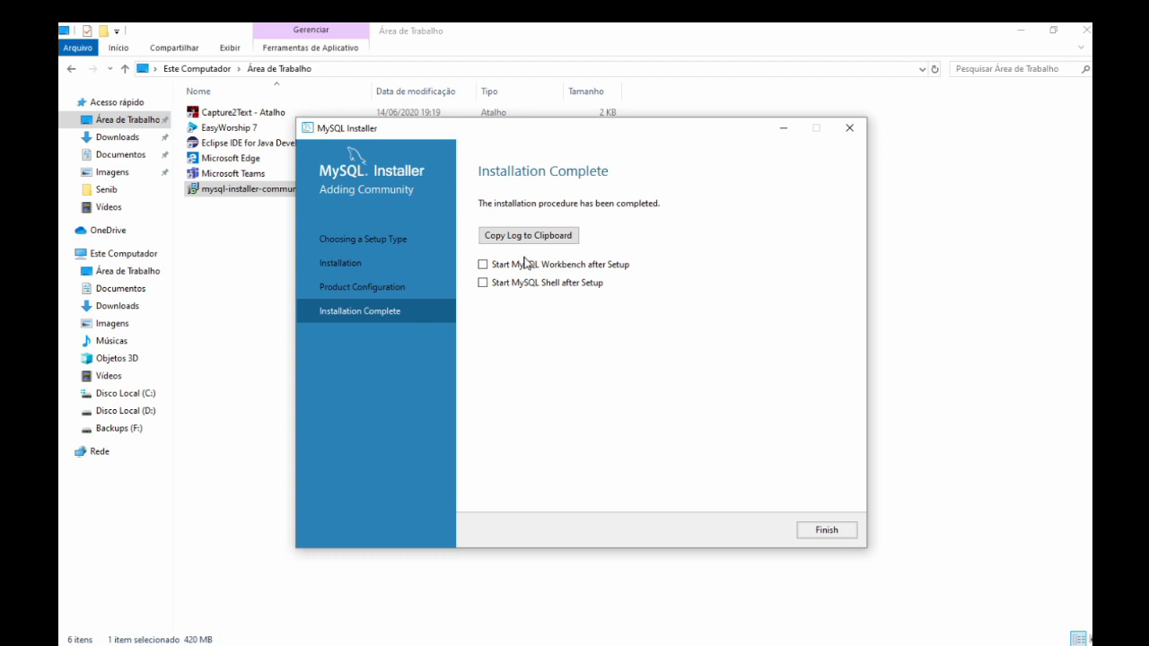
pyautogui.click(816, 532)
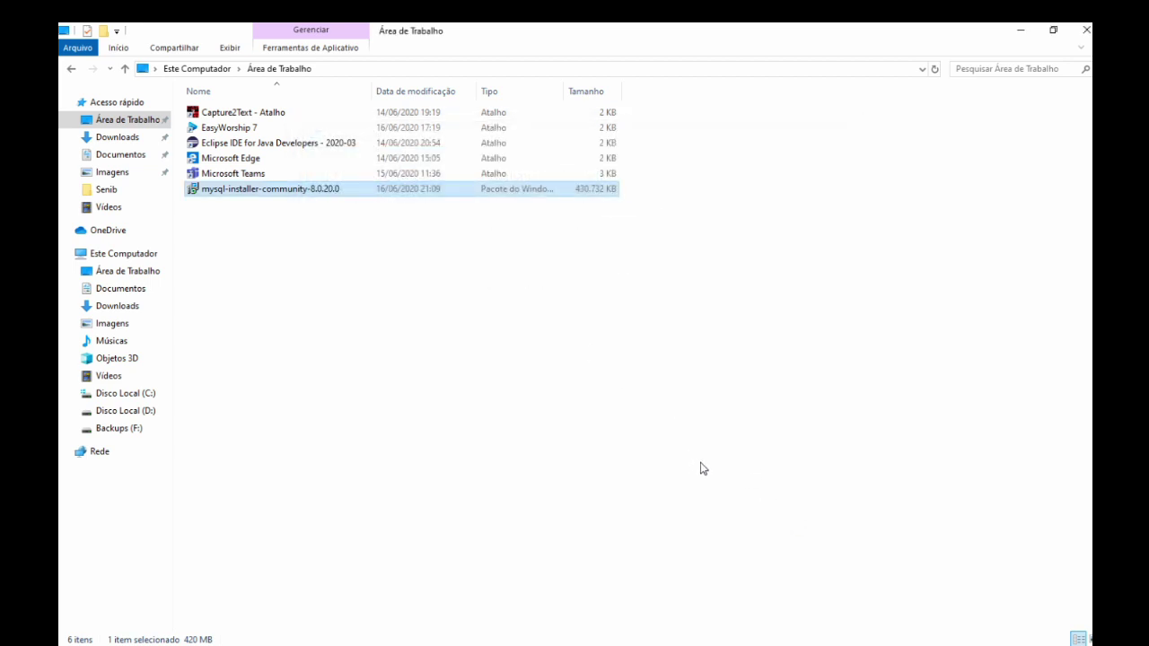
pyautogui.press('super')
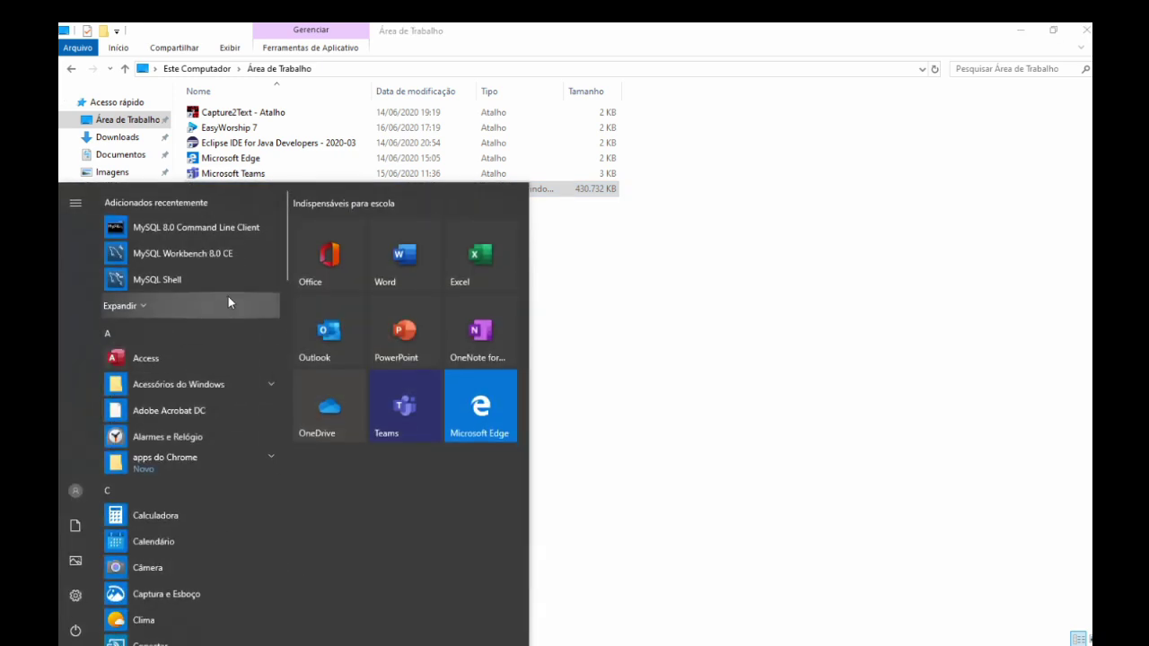
# Launch MySQL 8.0 Command Line Client from the MySQL Start menu folder and log in as root.
pyautogui.moveTo(285, 231); pyautogui.dragTo(260, 437)
pyautogui.click(189, 464)
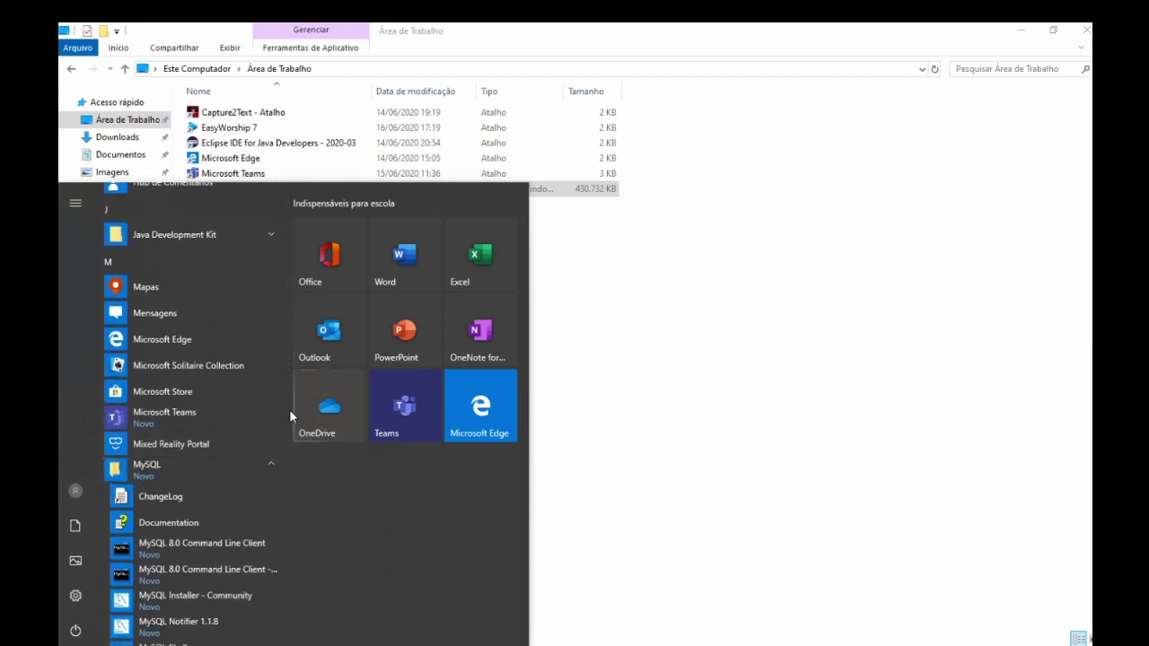
pyautogui.scroll(-3, 282, 453)
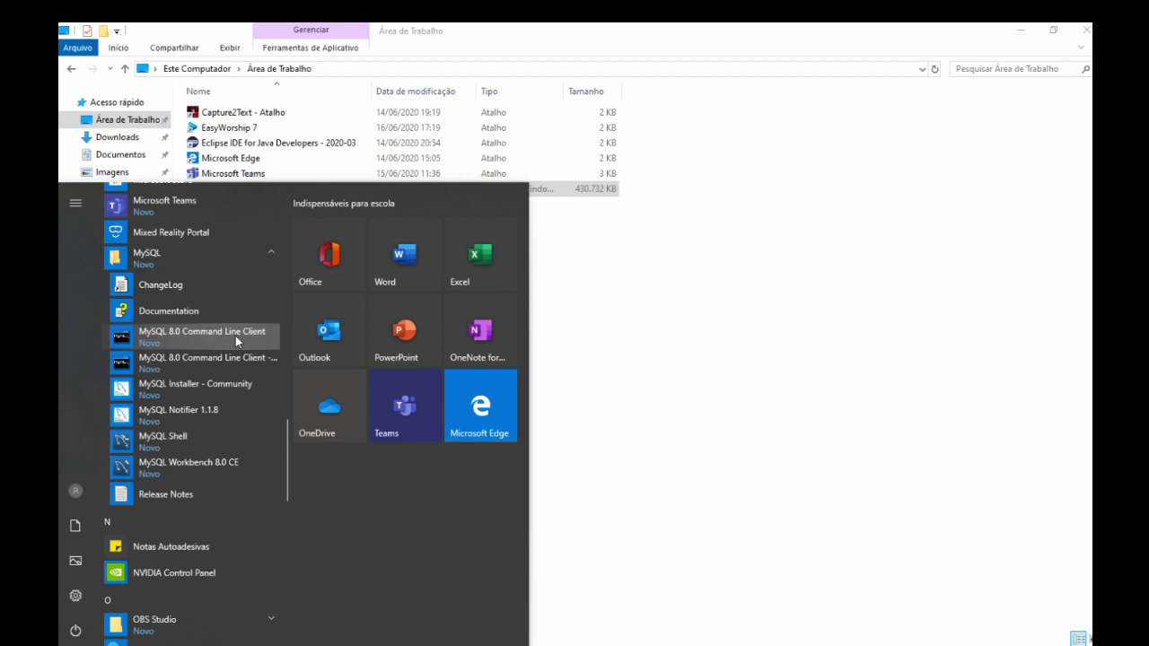
pyautogui.click(235, 336)
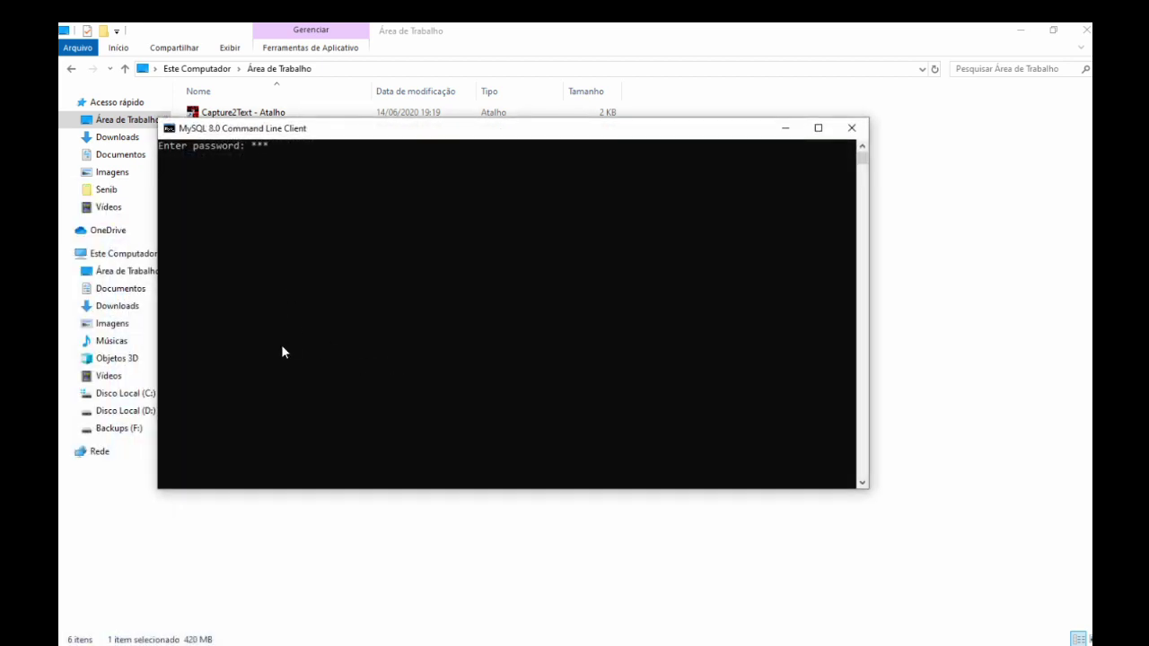
pyautogui.press('Return')
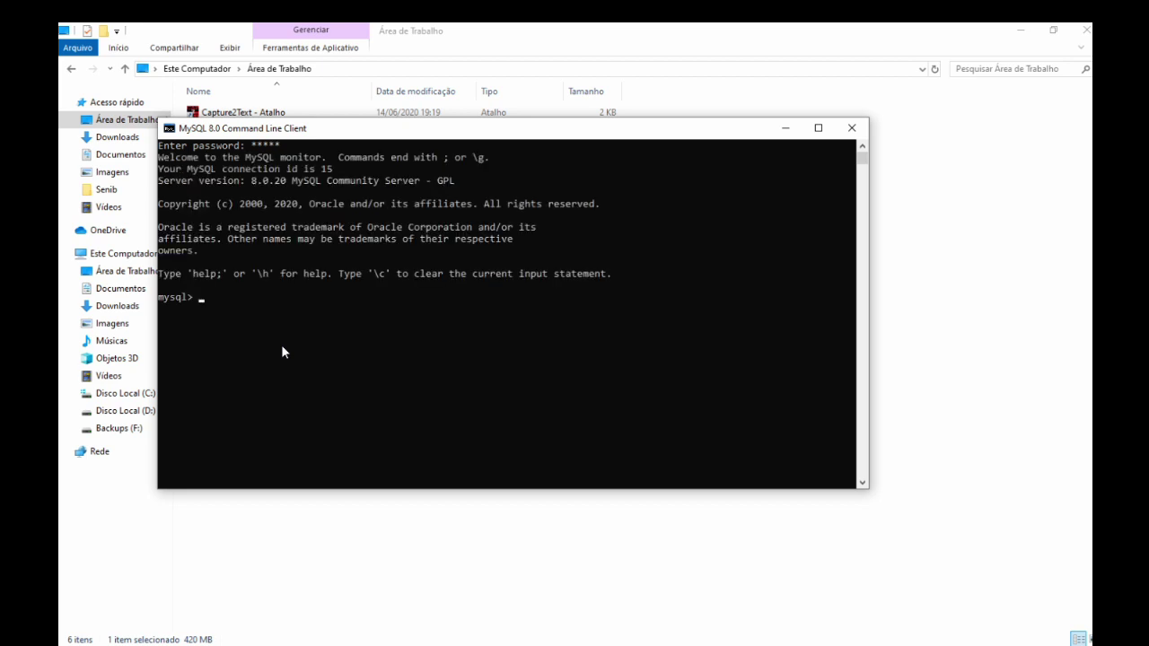
# Run 'show databases;' to list six databases including sakila and world, then exit.
pyautogui.write('show t')
pyautogui.press('BackSpace')
pyautogui.write('databases/;')
pyautogui.press('Return')
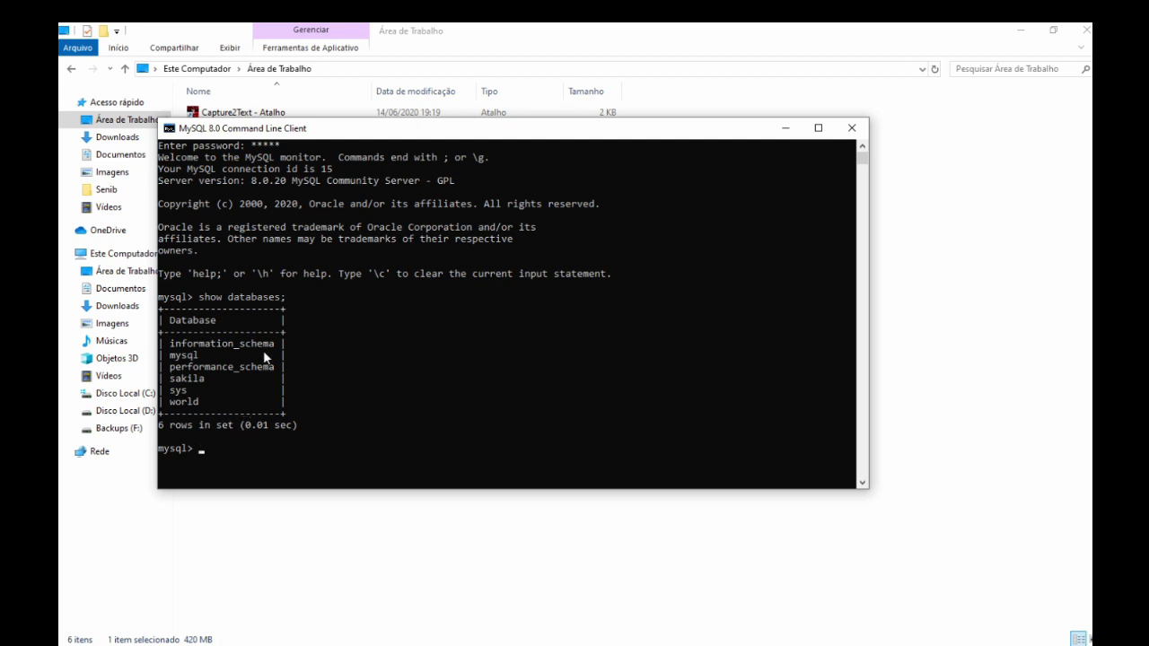
pyautogui.write('exit')
# Quit the MySQL console and launch MySQL Workbench 8.0 CE.
pyautogui.press('Return')
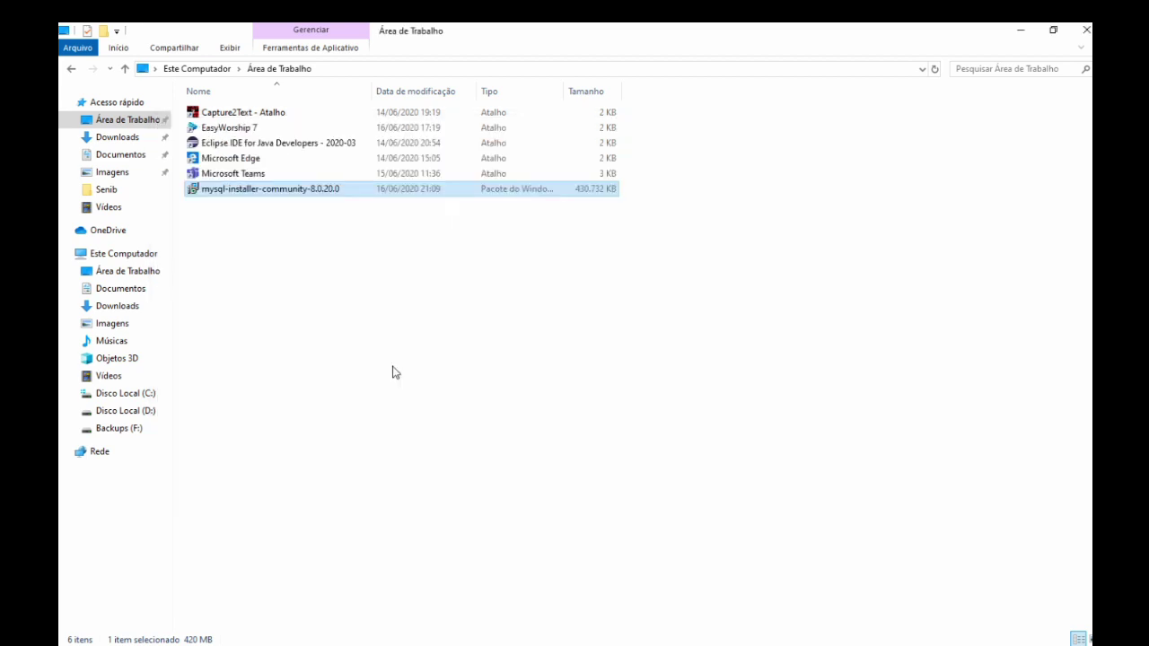
pyautogui.press('super')
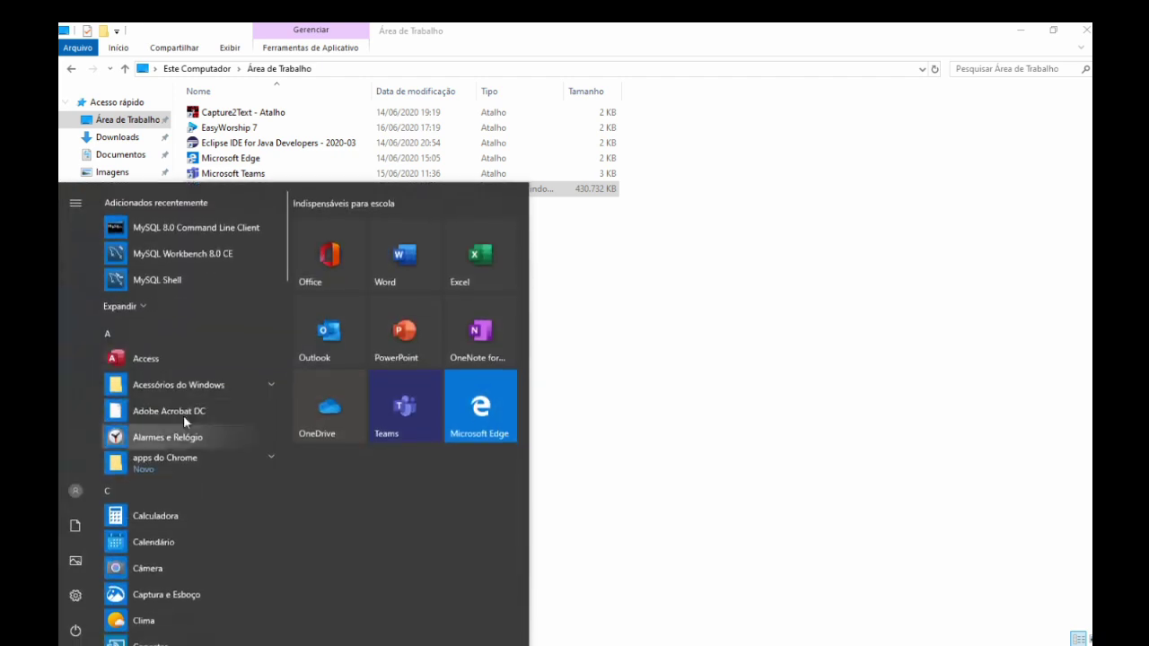
pyautogui.click(190, 253)
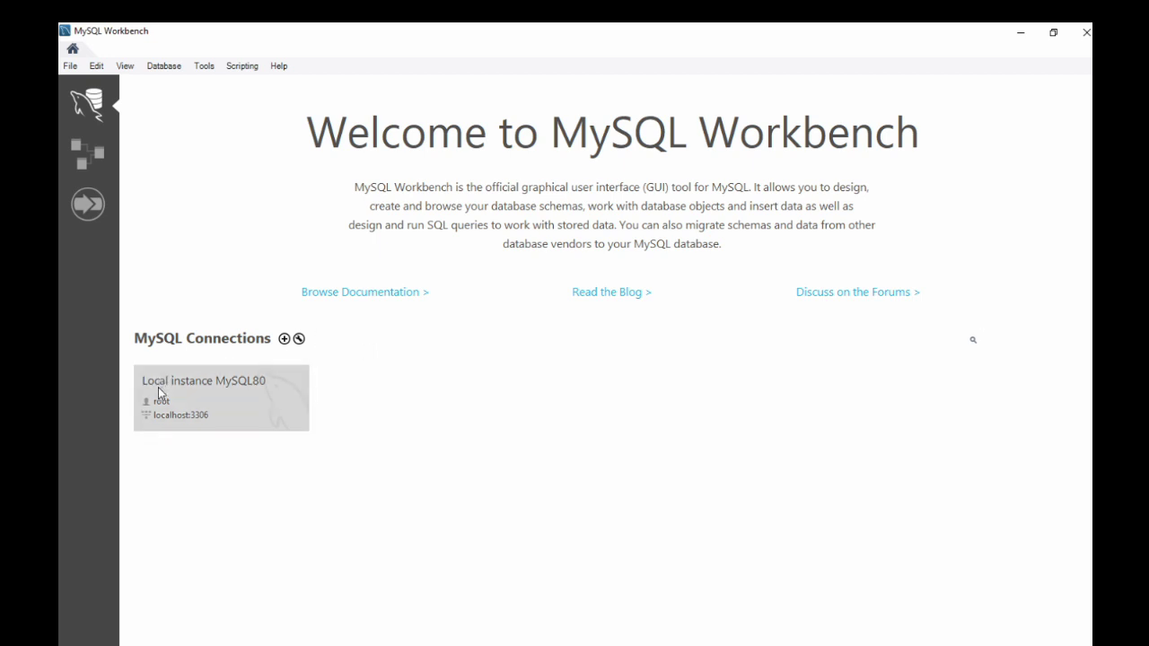
# Connect to Local instance MySQL80 by entering the account password.
pyautogui.click(203, 398)
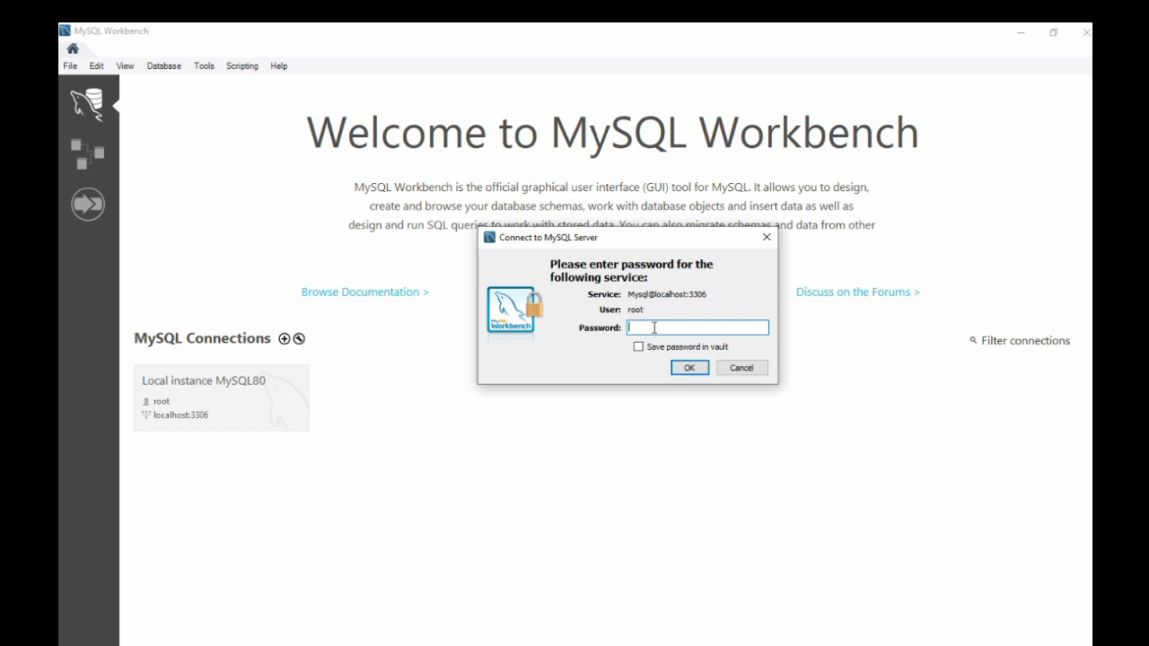
pyautogui.write('*****')
pyautogui.click(689, 368)
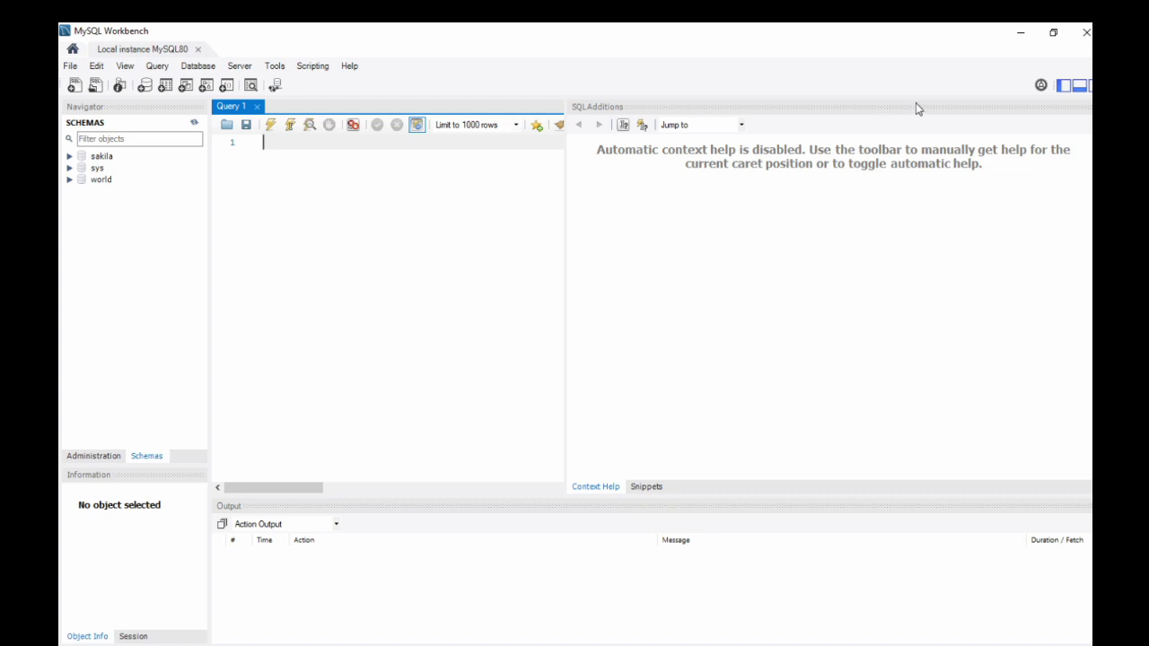
# Close Workbench and relaunch the mysql-installer file from the Desktop folder.
pyautogui.click(1086, 32)
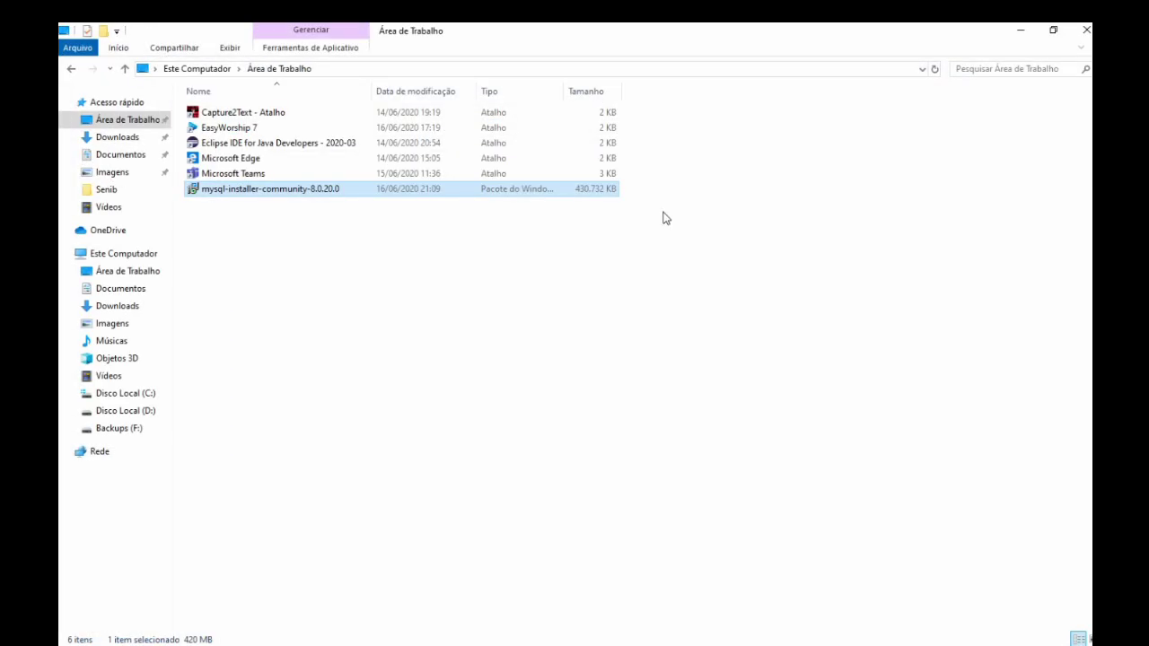
pyautogui.click(321, 318)
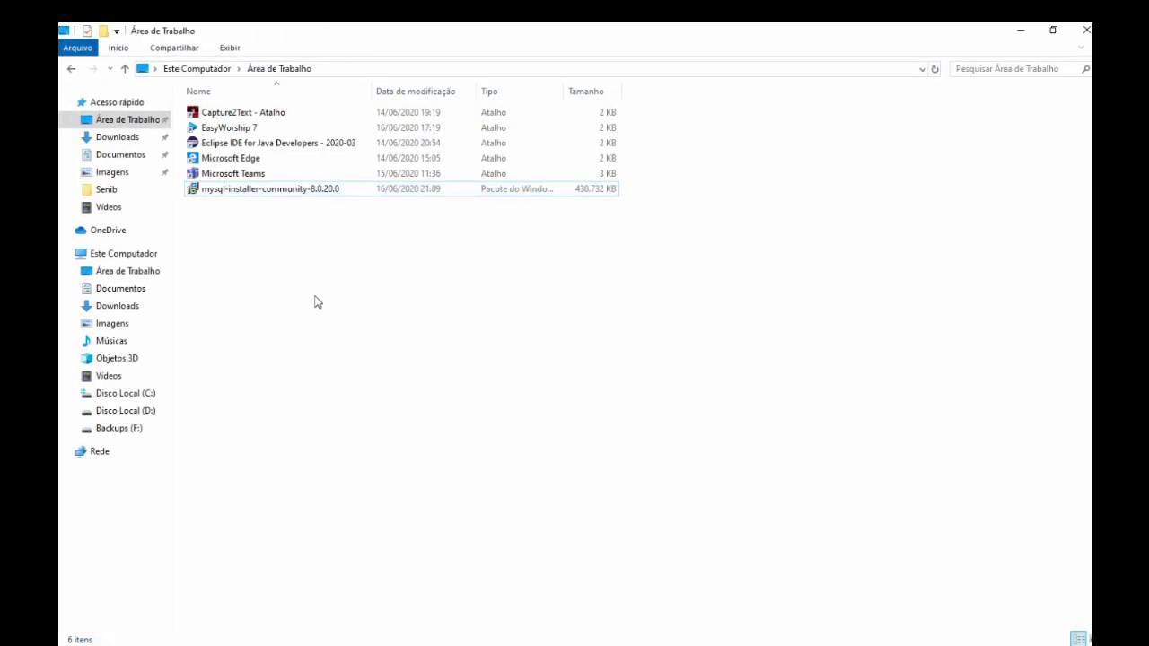
pyautogui.doubleClick(291, 190)
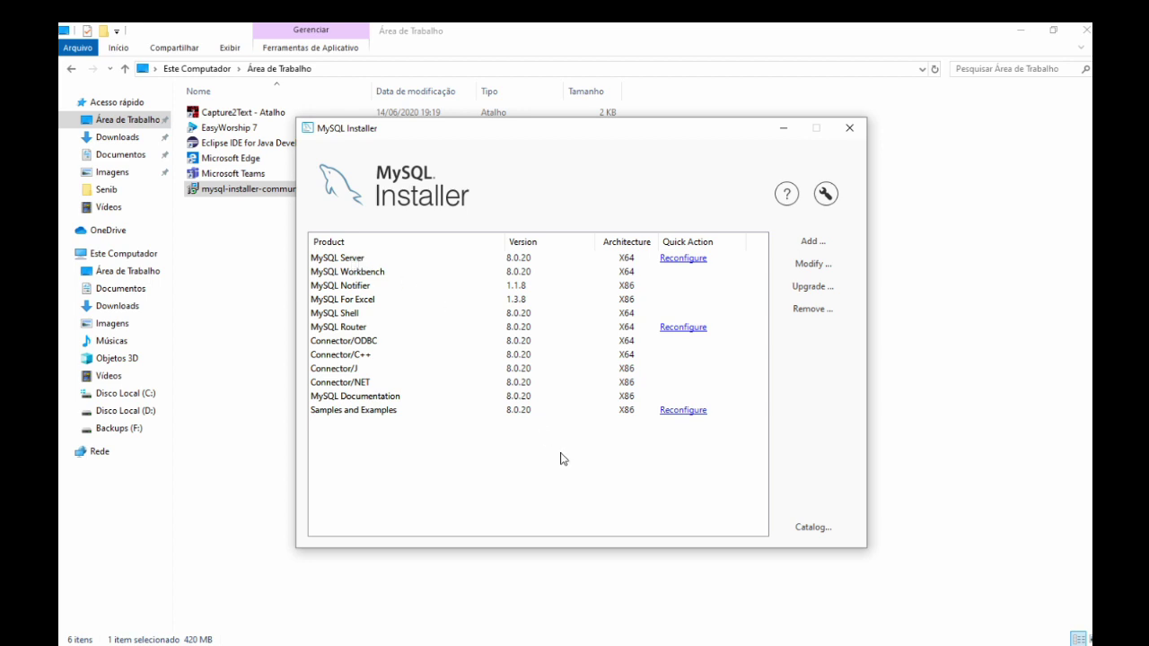
# Open Add products, browse MySQL Server 8.0 releases including 8.0.19 details, then collapse the tree.
pyautogui.click(820, 248)
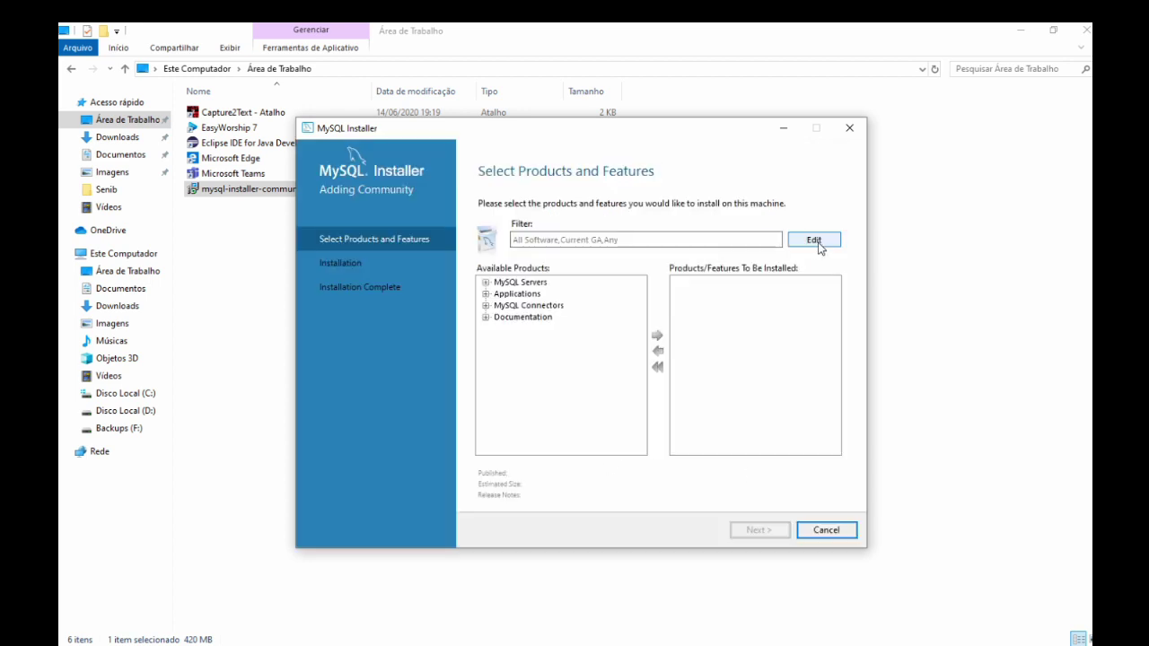
pyautogui.click(485, 282)
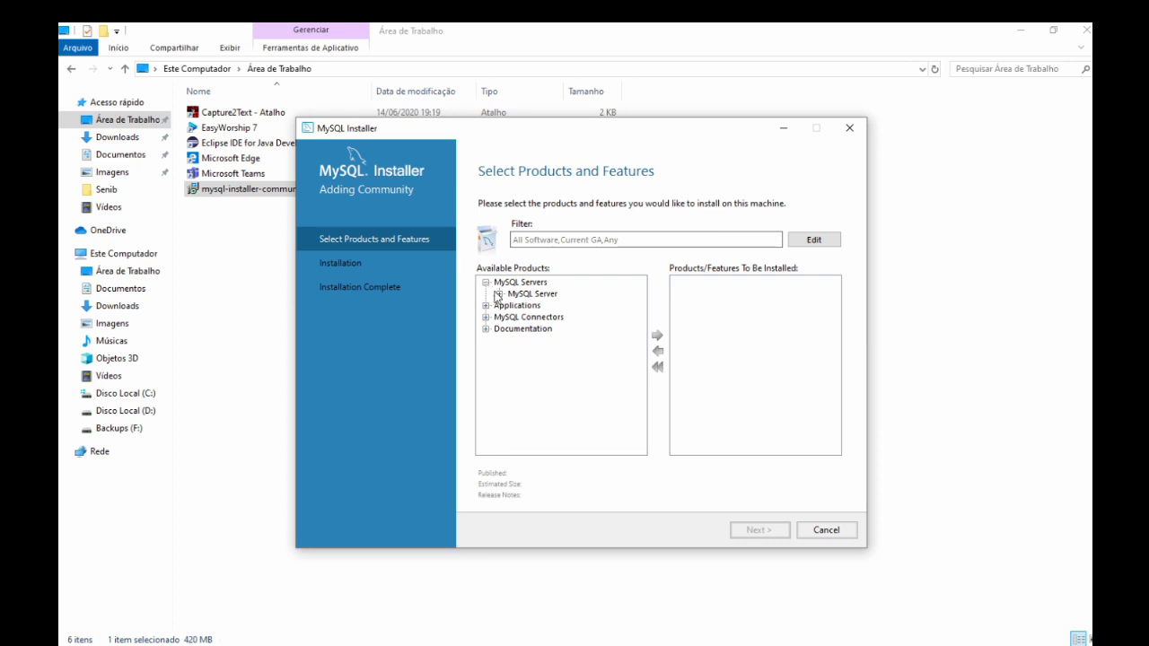
pyautogui.click(501, 295)
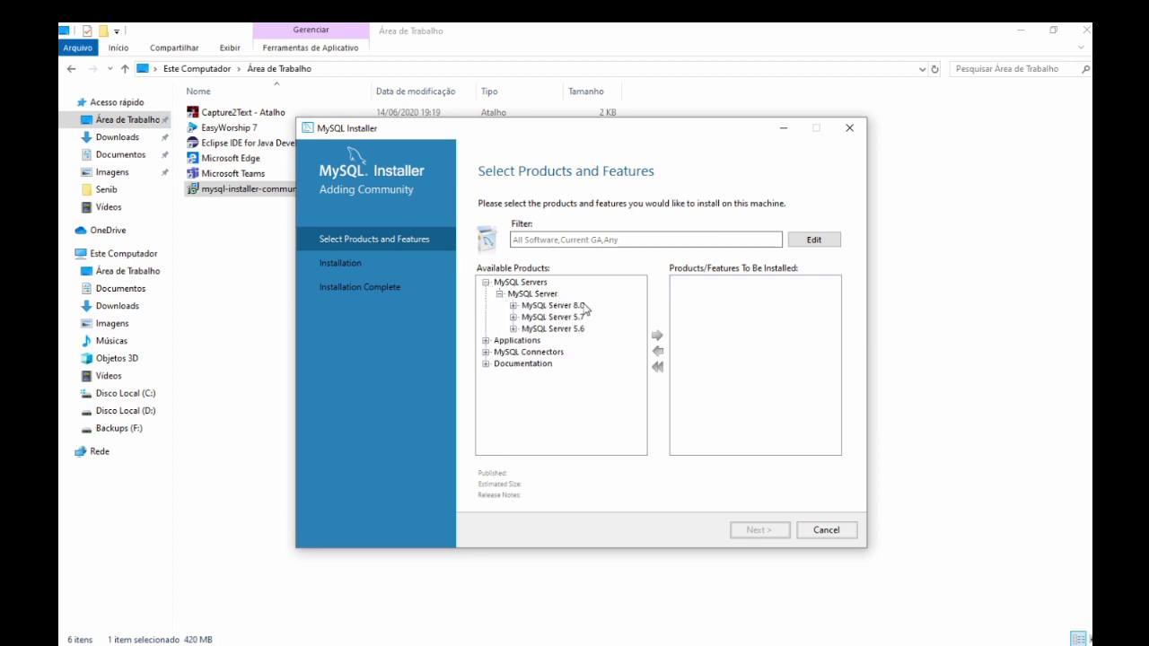
pyautogui.click(535, 307)
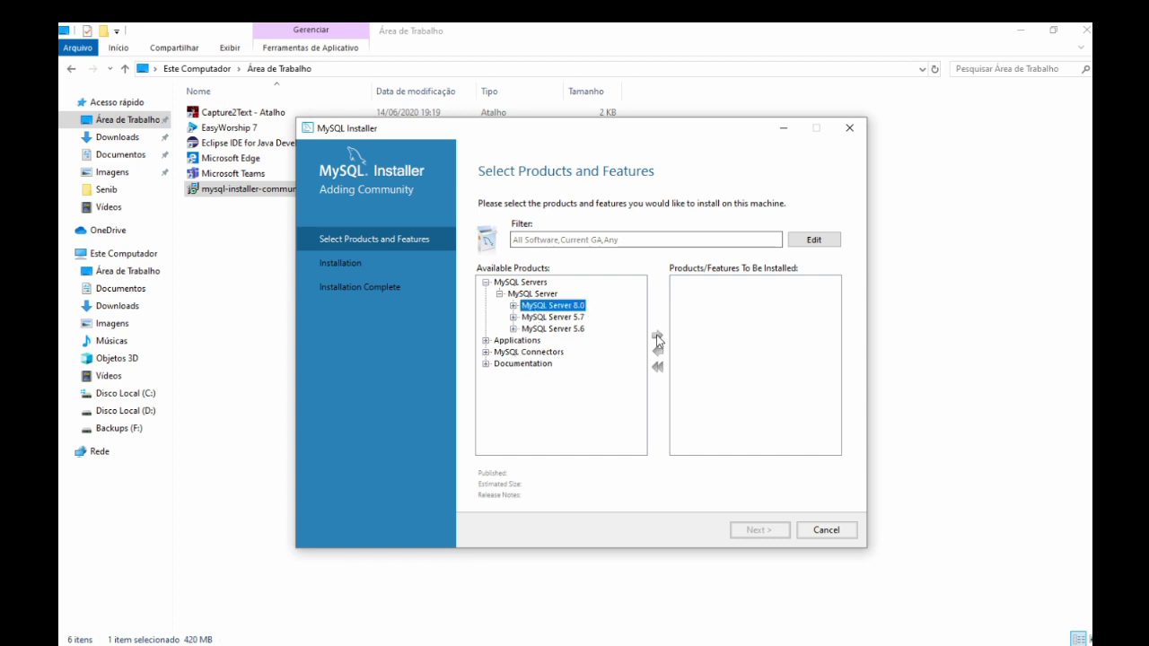
pyautogui.click(512, 305)
pyautogui.click(582, 293)
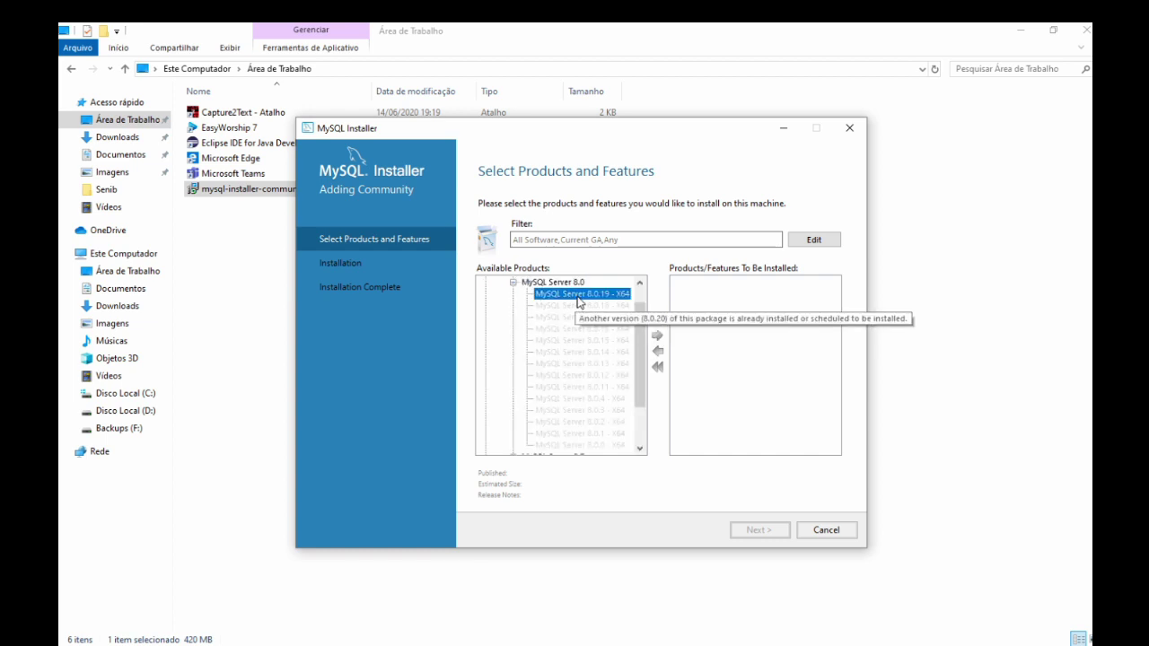
pyautogui.click(513, 282)
pyautogui.click(499, 294)
pyautogui.click(486, 282)
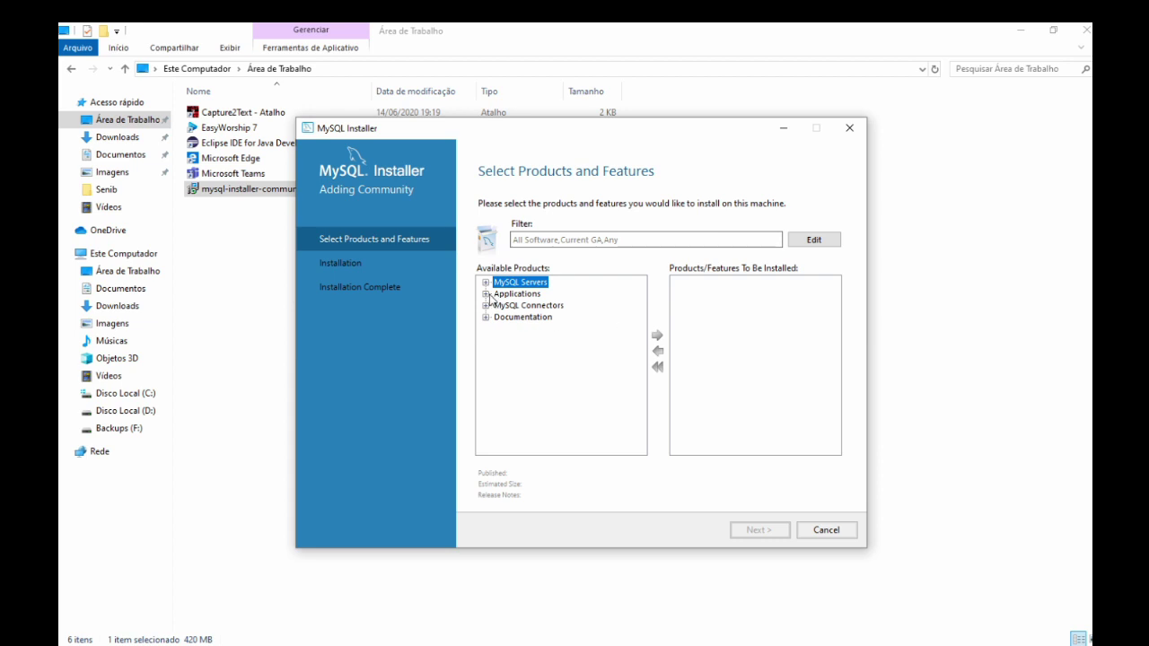
# Expand Applications and look at MySQL Workbench and the MySQL Notifier versions.
pyautogui.click(486, 293)
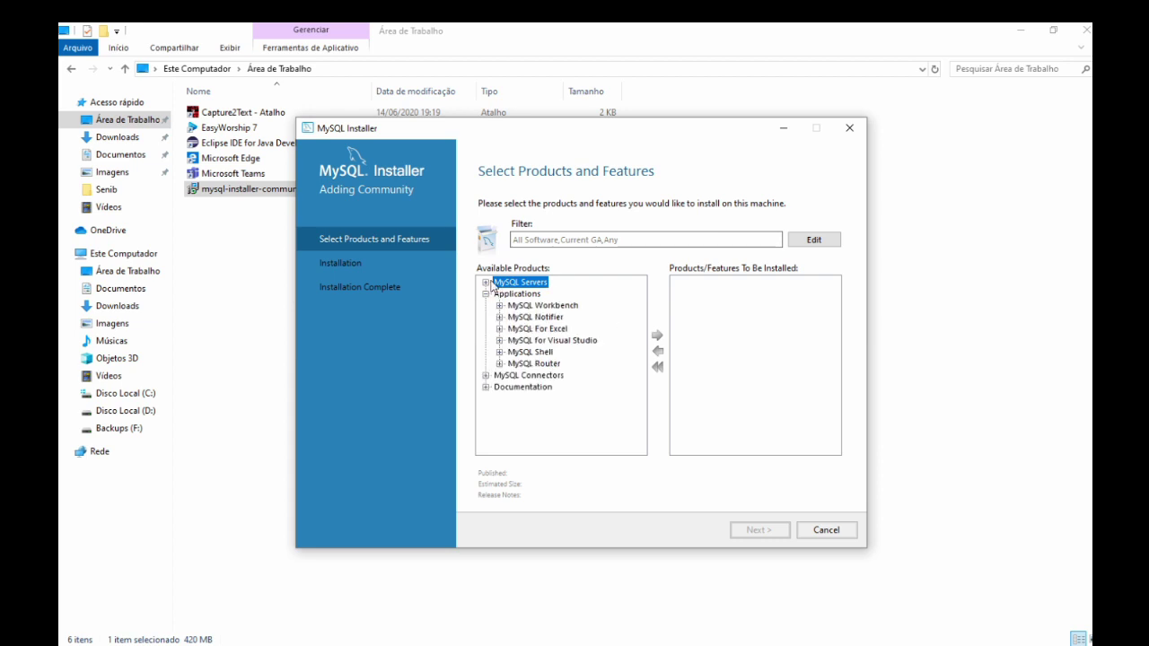
pyautogui.click(487, 282)
pyautogui.click(486, 282)
pyautogui.click(532, 307)
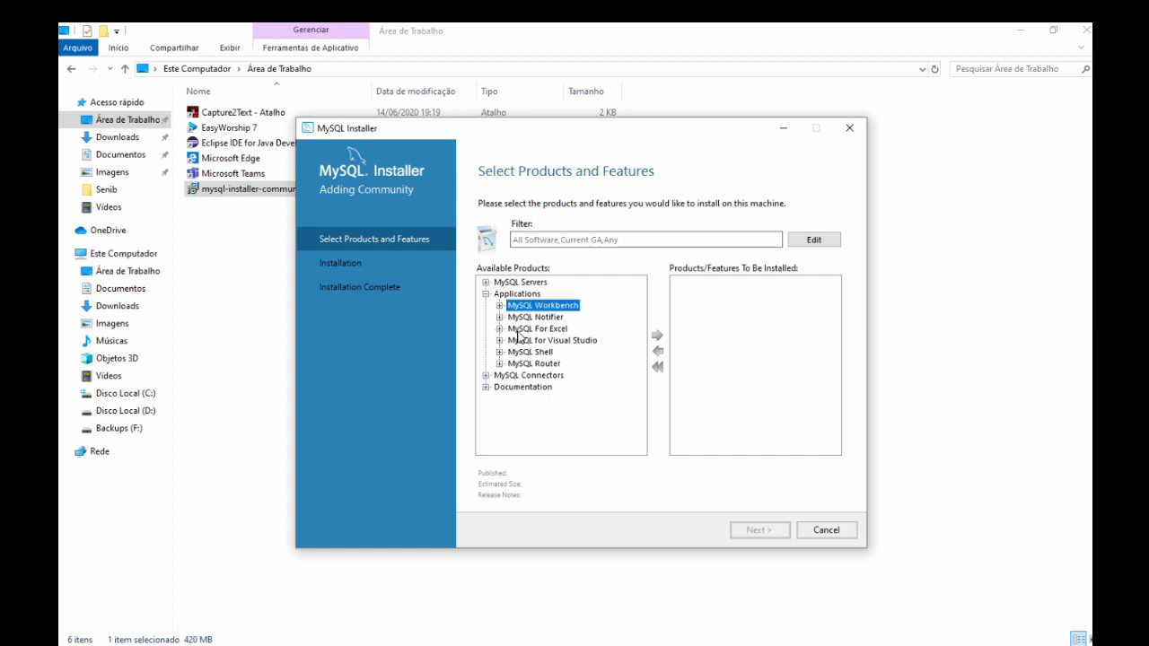
pyautogui.click(500, 318)
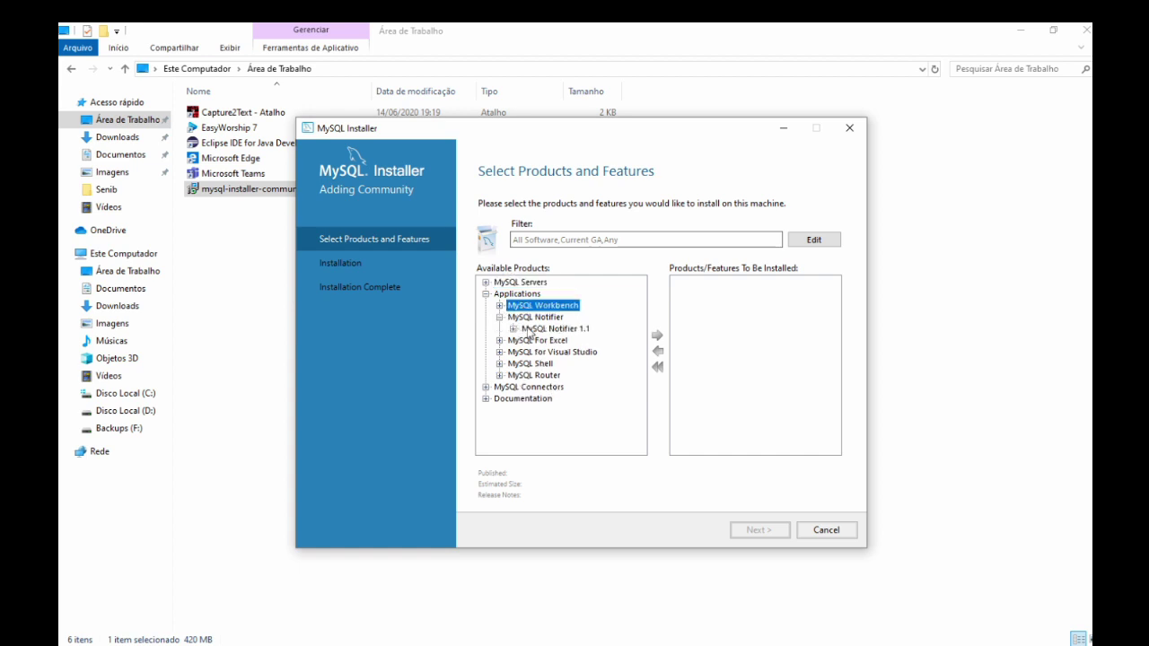
pyautogui.click(501, 318)
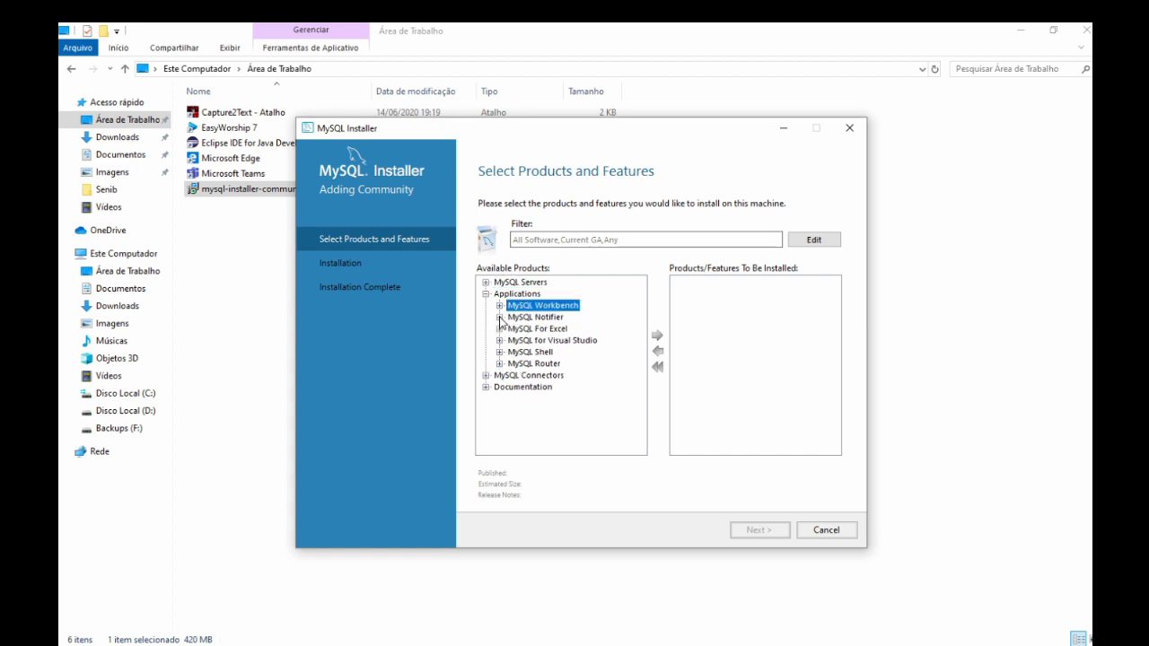
# Browse MySQL for Excel, MySQL for Visual Studio, MySQL Shell and MySQL Router, then collapse Applications.
pyautogui.click(536, 330)
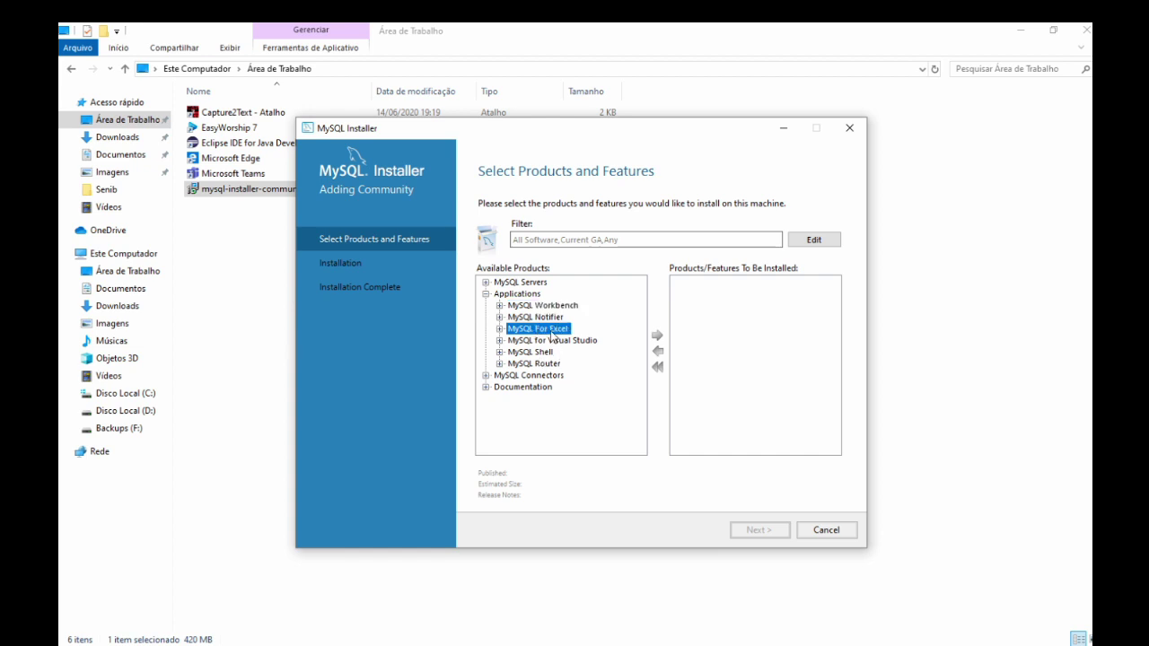
pyautogui.click(560, 342)
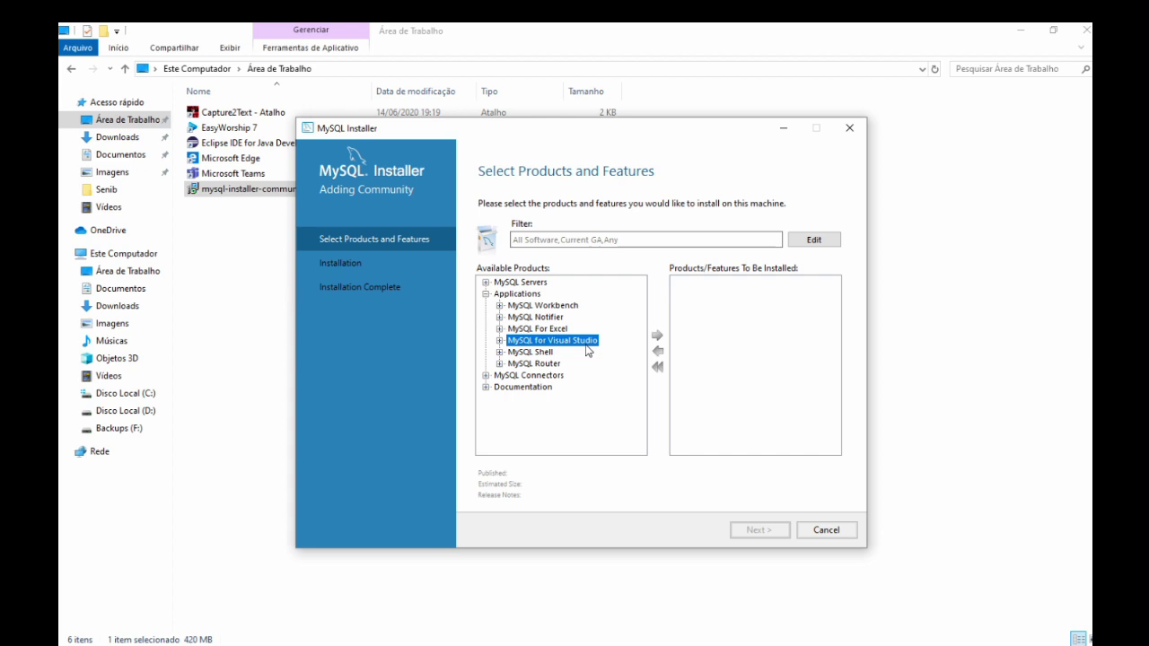
pyautogui.click(531, 354)
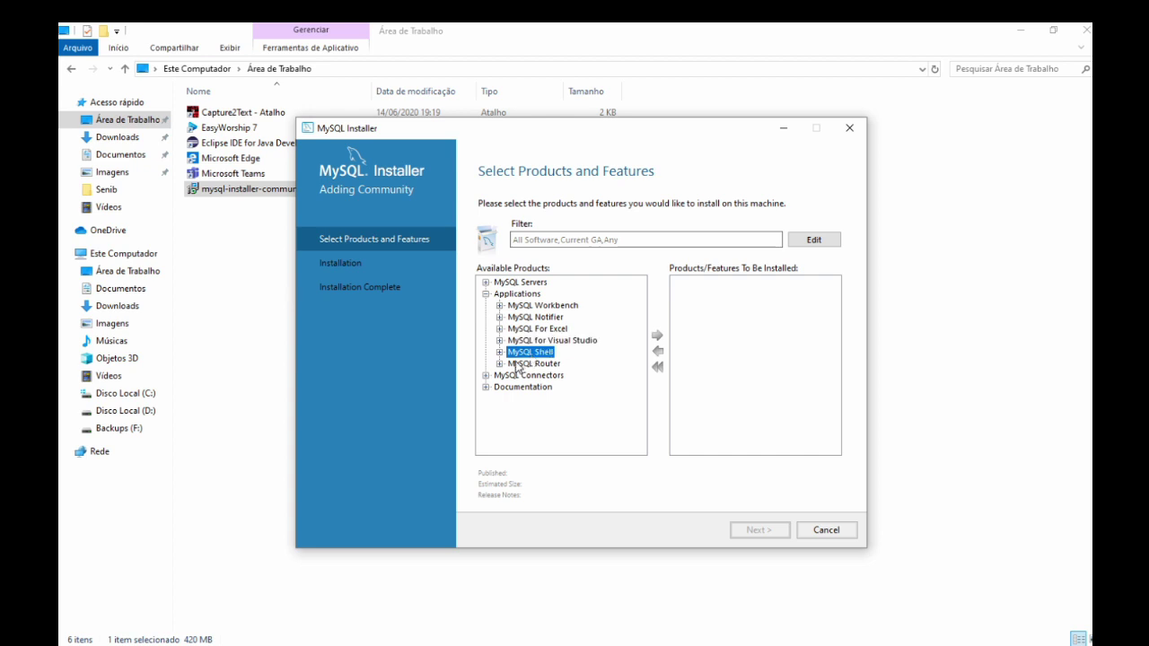
pyautogui.click(531, 365)
pyautogui.click(500, 364)
pyautogui.click(501, 364)
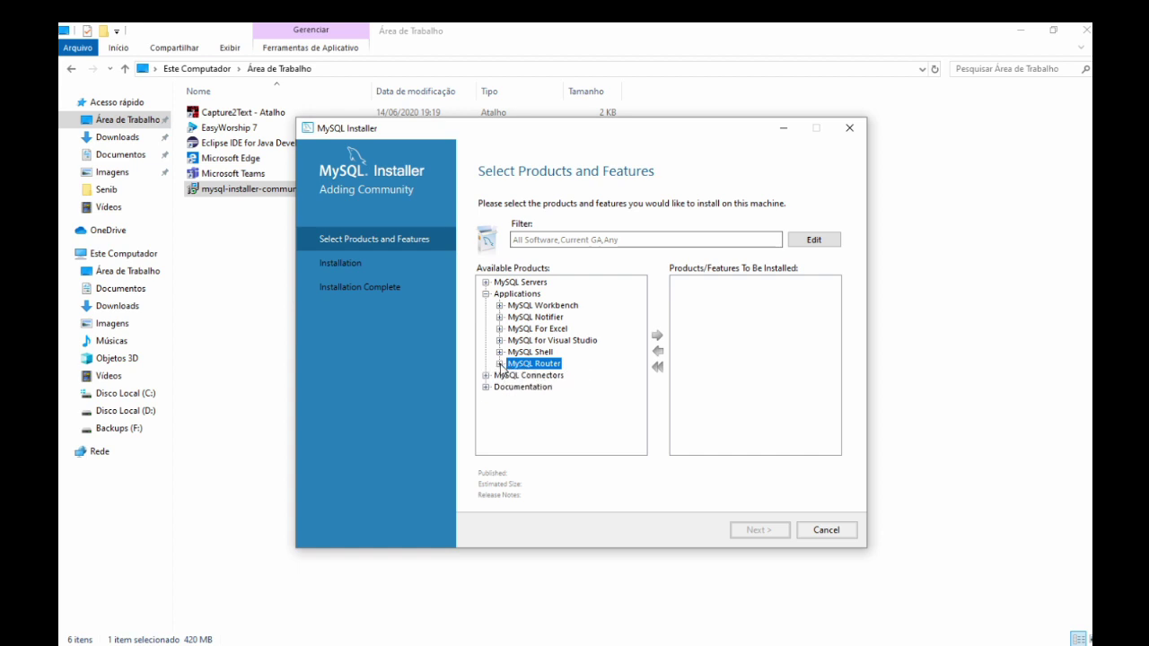
pyautogui.click(543, 352)
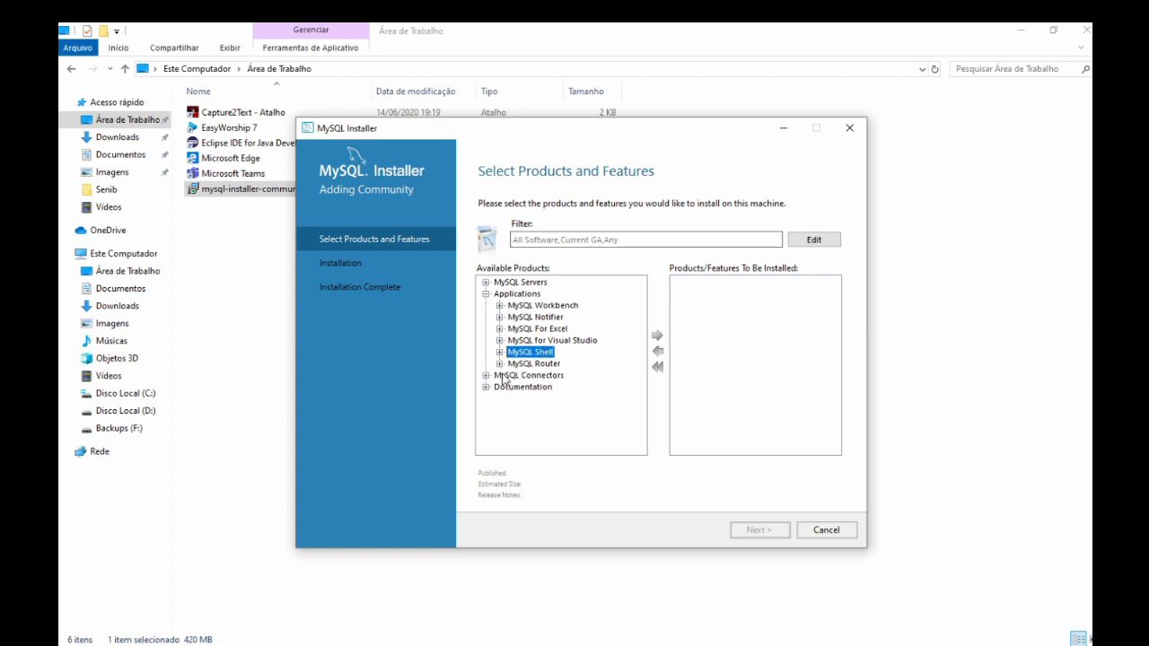
pyautogui.click(486, 294)
# Browse MySQL Connectors including Connector/Python and Documentation, then cancel adding products.
pyautogui.click(485, 305)
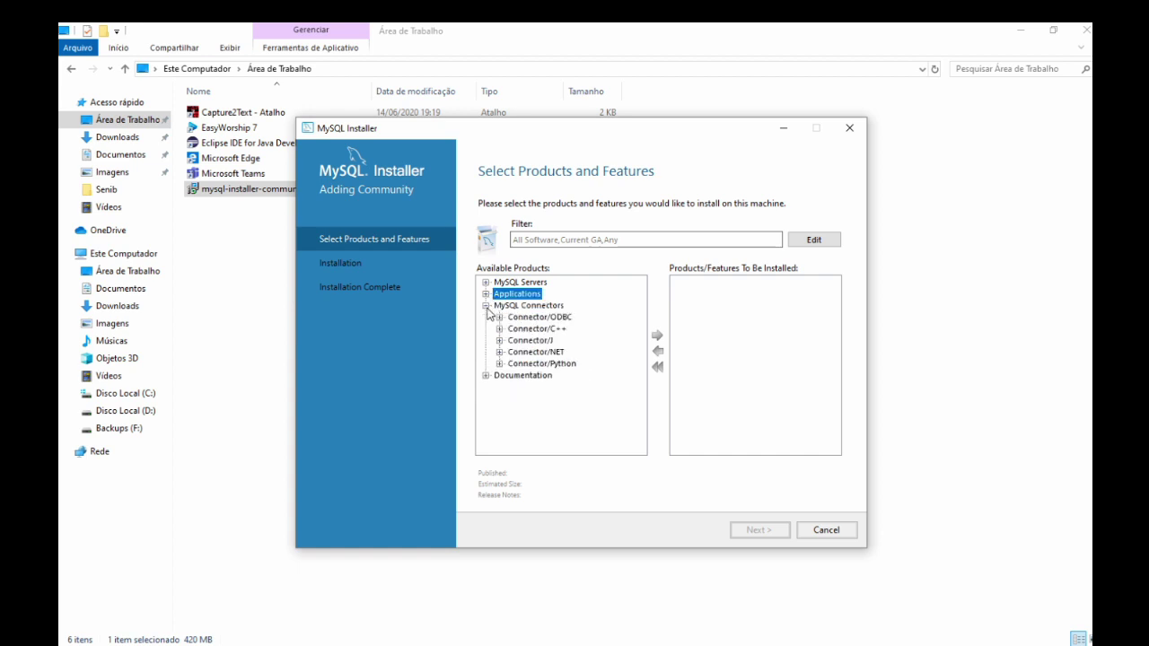
pyautogui.click(553, 364)
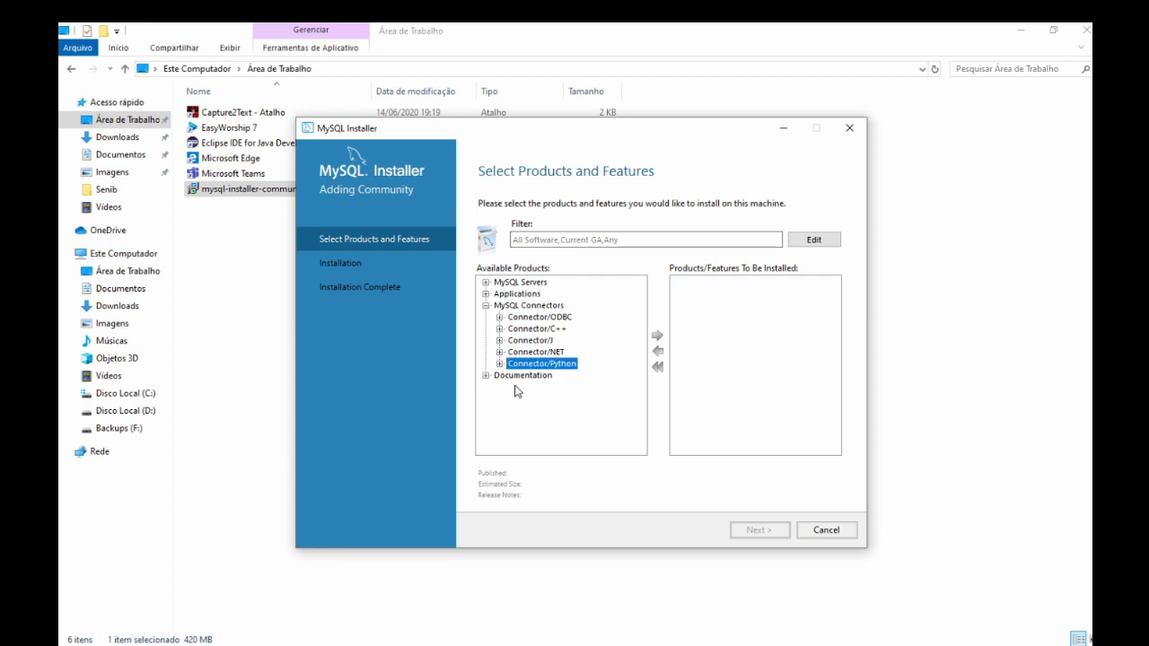
pyautogui.click(485, 305)
pyautogui.click(486, 316)
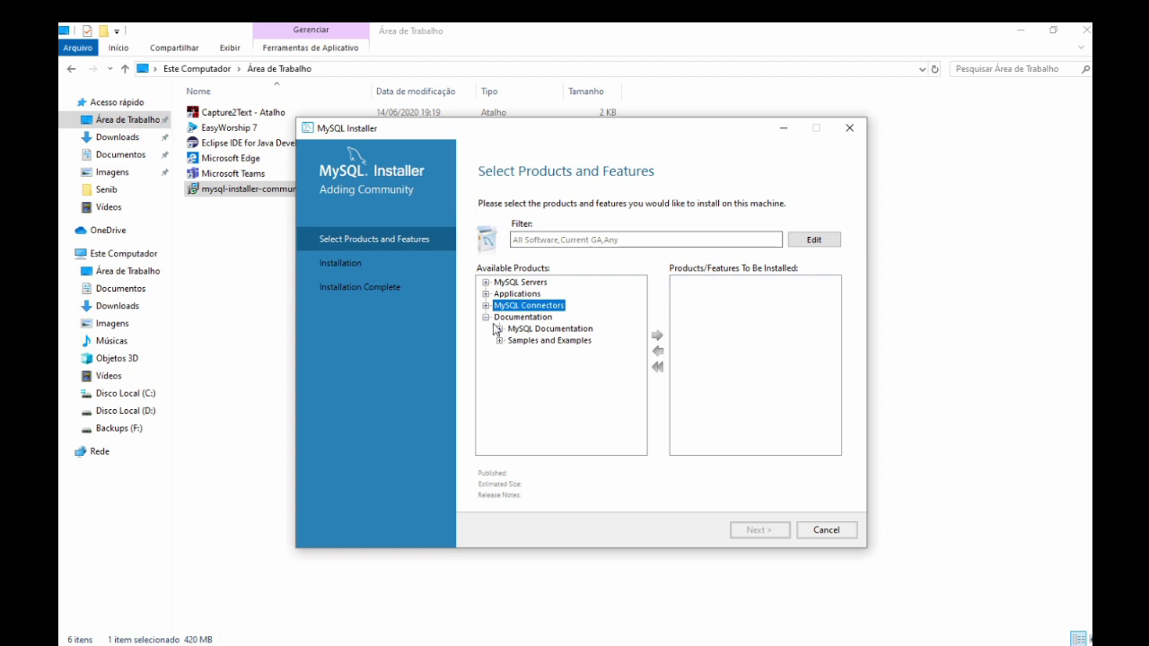
pyautogui.click(486, 317)
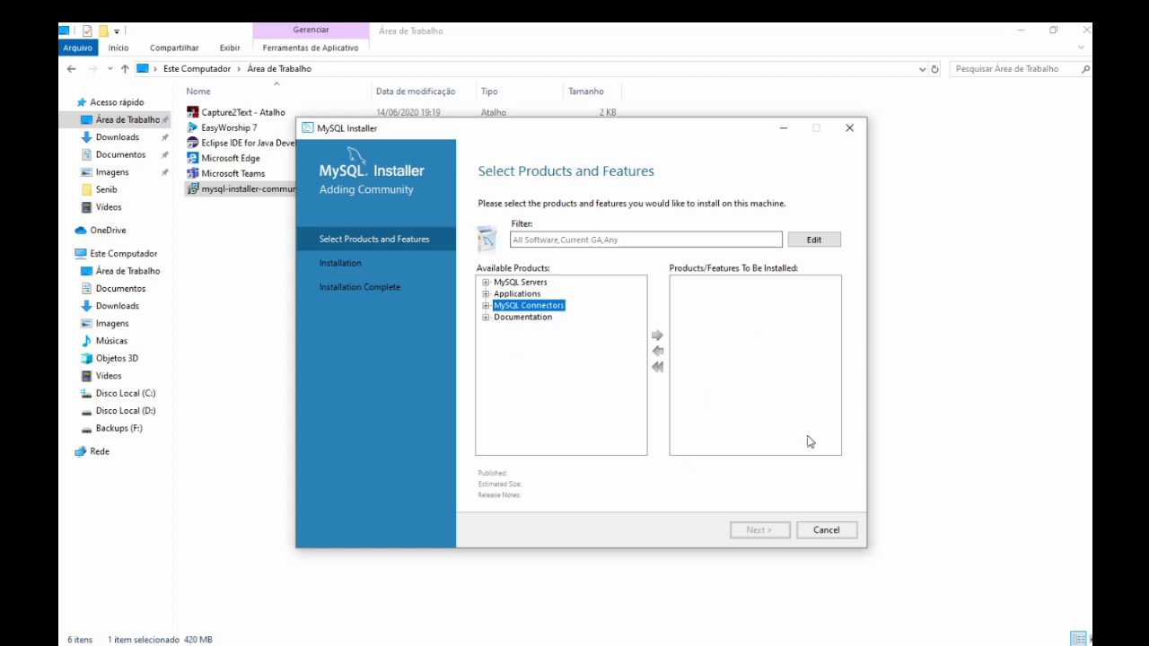
pyautogui.click(826, 531)
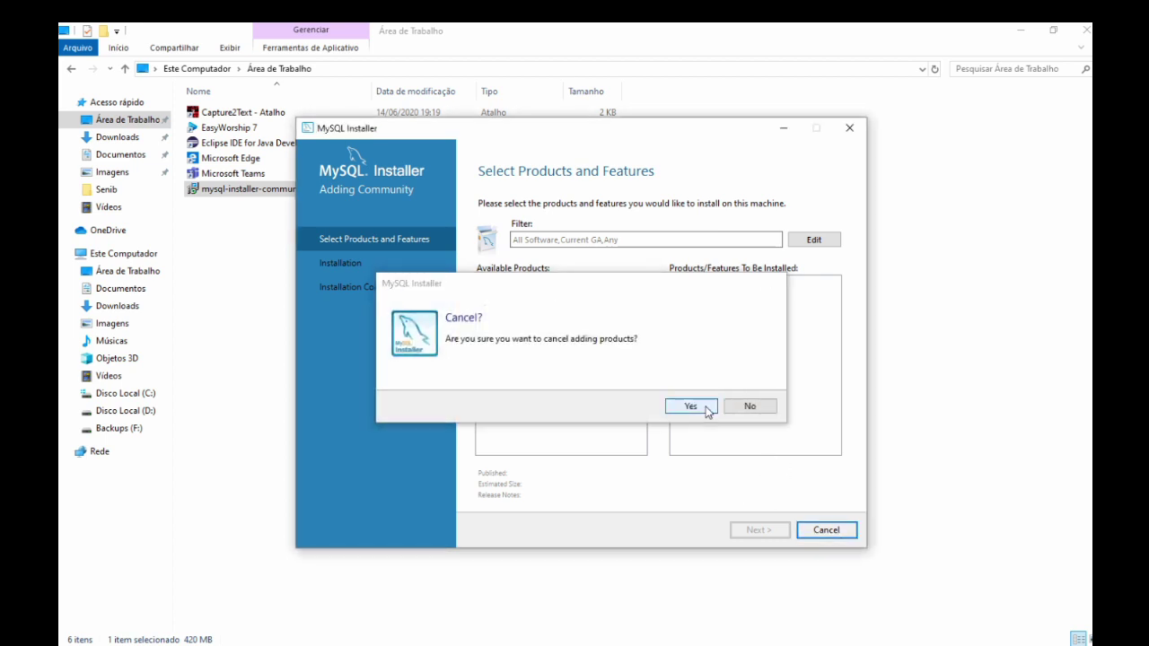
pyautogui.click(708, 412)
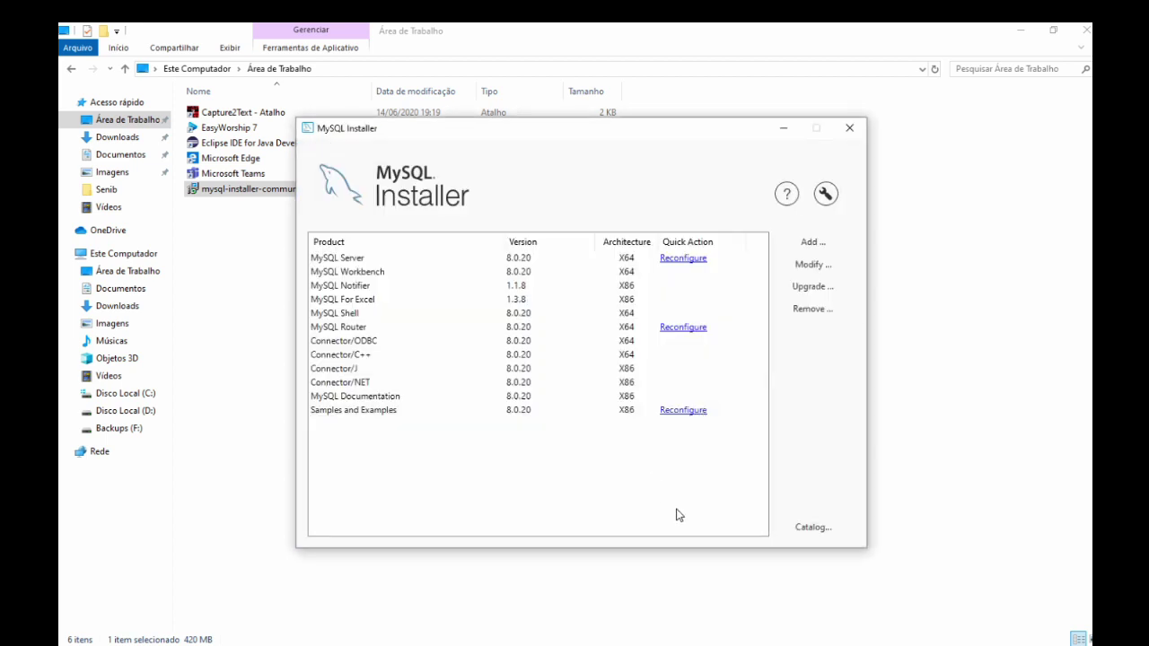